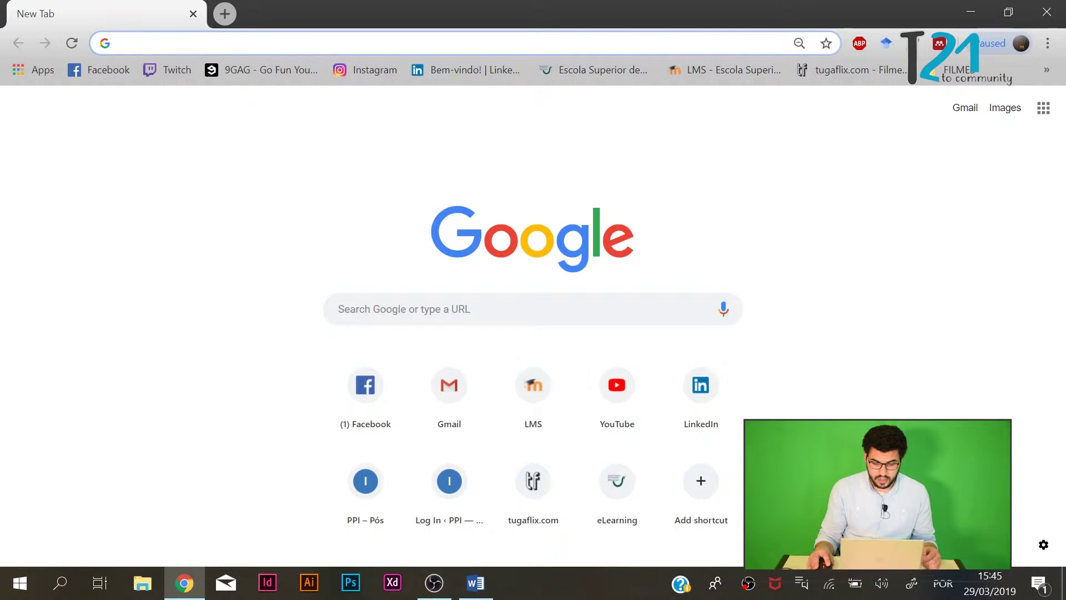
Load google.com from the address bar, correcting the typo in the address.
{"action": "type", "text": "gooo"}
{"action": "key", "text": "BackSpace"}
{"action": "type", "text": "gl"}
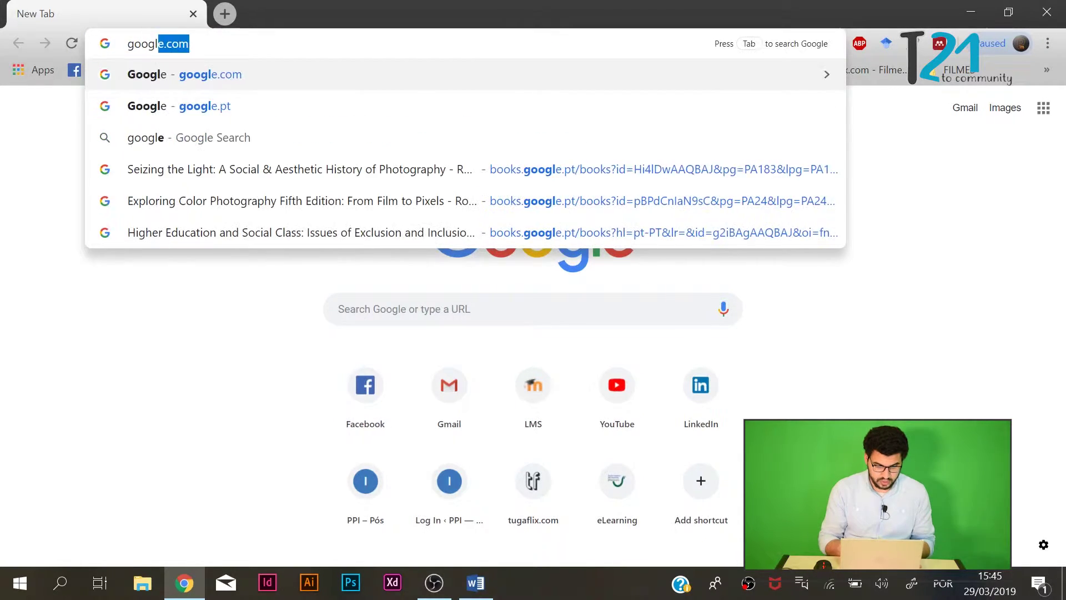
{"action": "type", "text": "e.com/"}
{"action": "key", "text": "Return"}
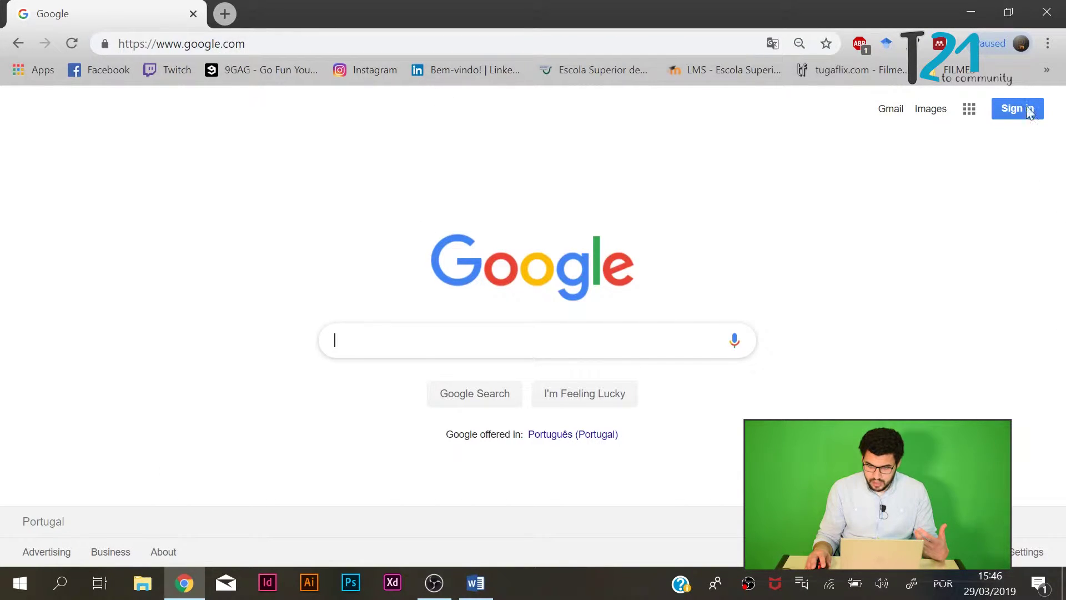
{"action": "right_click", "coordinate": [1012, 73]}
{"action": "left_click", "coordinate": [674, 132]}
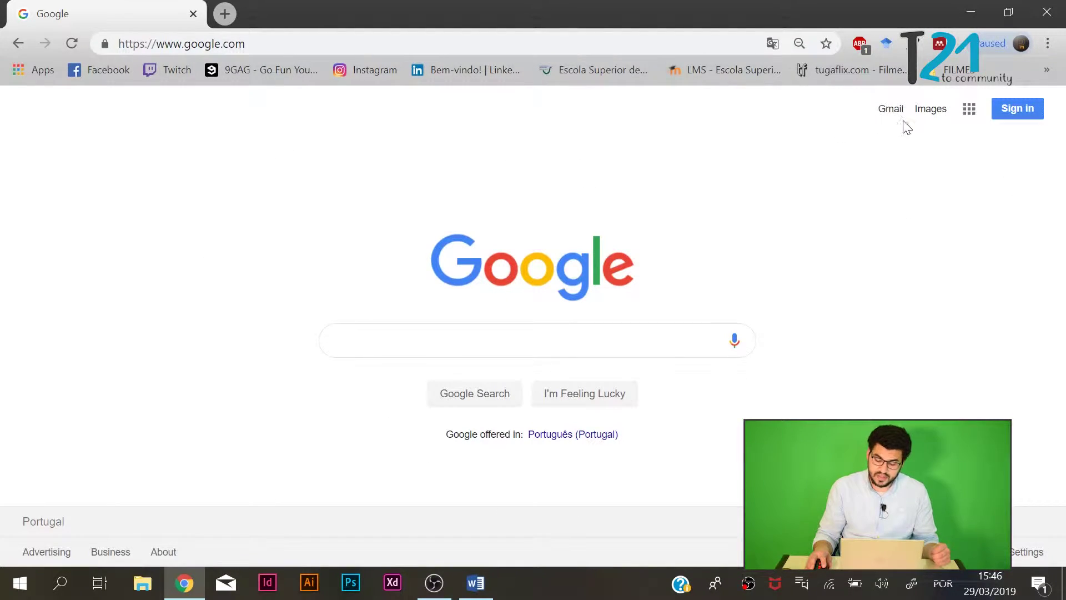
Go to Gmail and sign in with the saved account's password.
{"action": "left_click", "coordinate": [891, 110]}
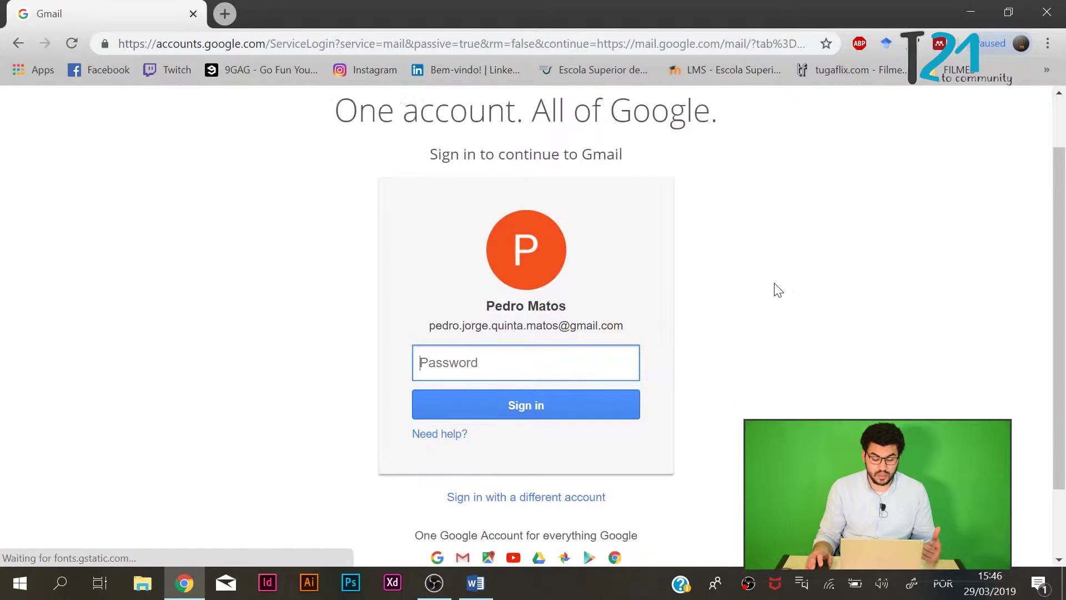
{"action": "scroll", "coordinate": [781, 293], "scroll_direction": "up", "scroll_amount": 2}
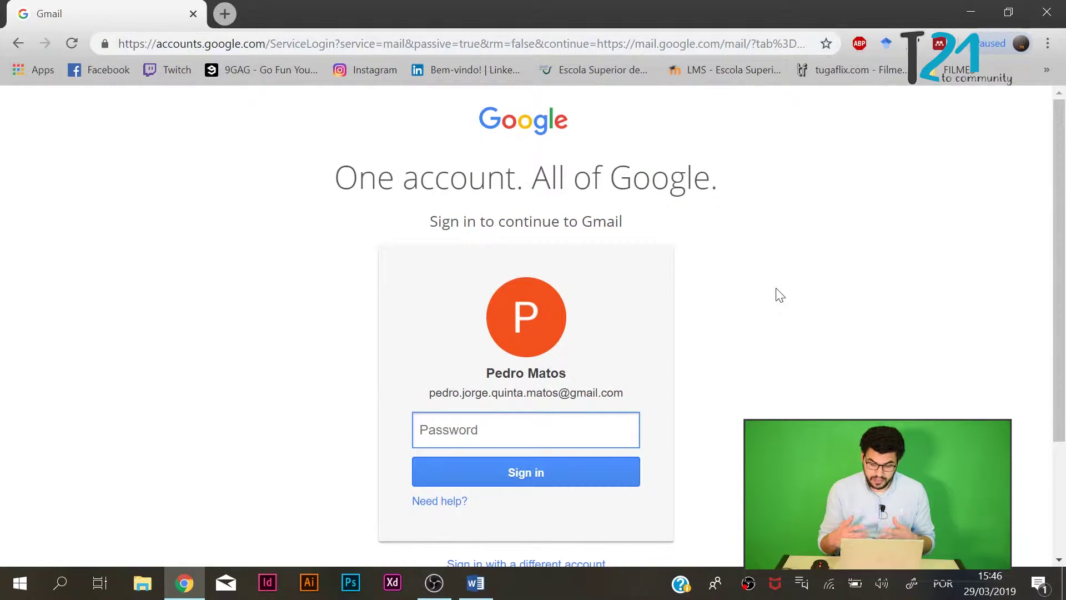
{"action": "scroll", "coordinate": [733, 348], "scroll_direction": "down", "scroll_amount": 2}
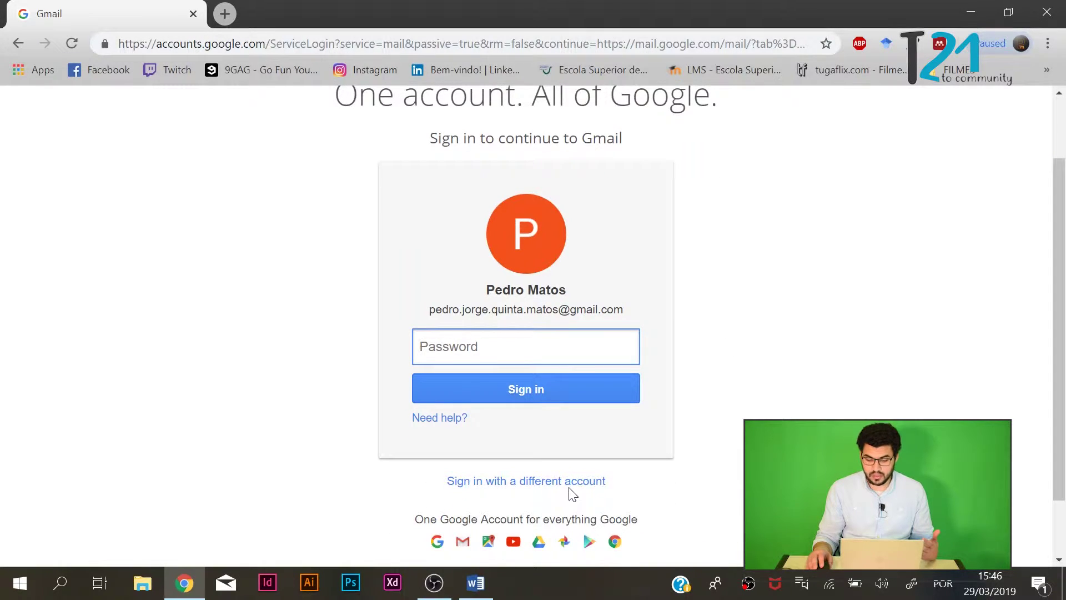
{"action": "scroll", "coordinate": [555, 491], "scroll_direction": "up", "scroll_amount": 2}
{"action": "scroll", "coordinate": [528, 317], "scroll_direction": "down", "scroll_amount": 2}
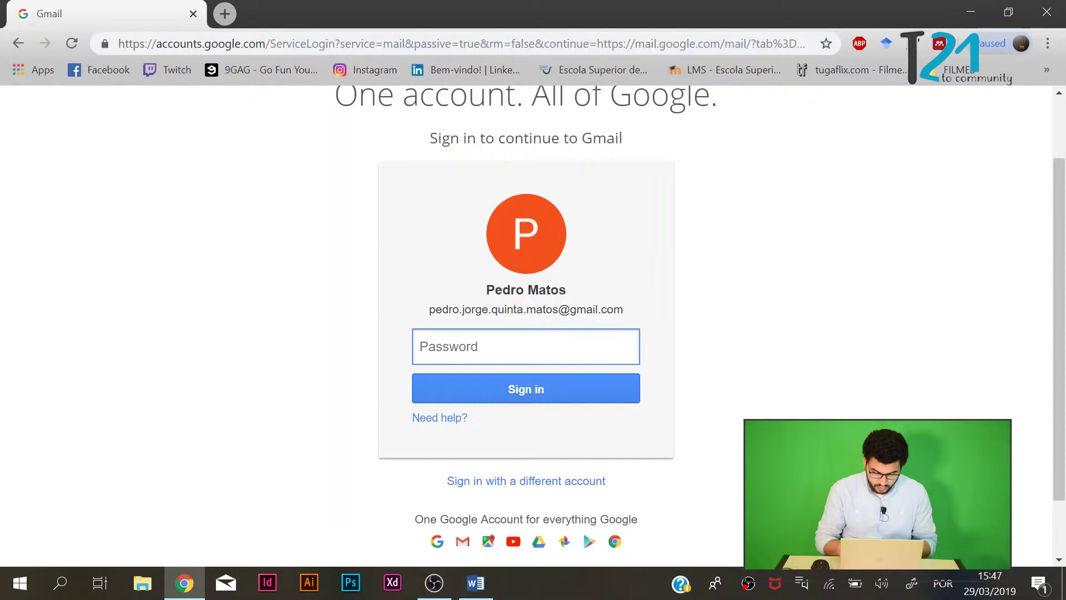
{"action": "type", "text": "••••••••••"}
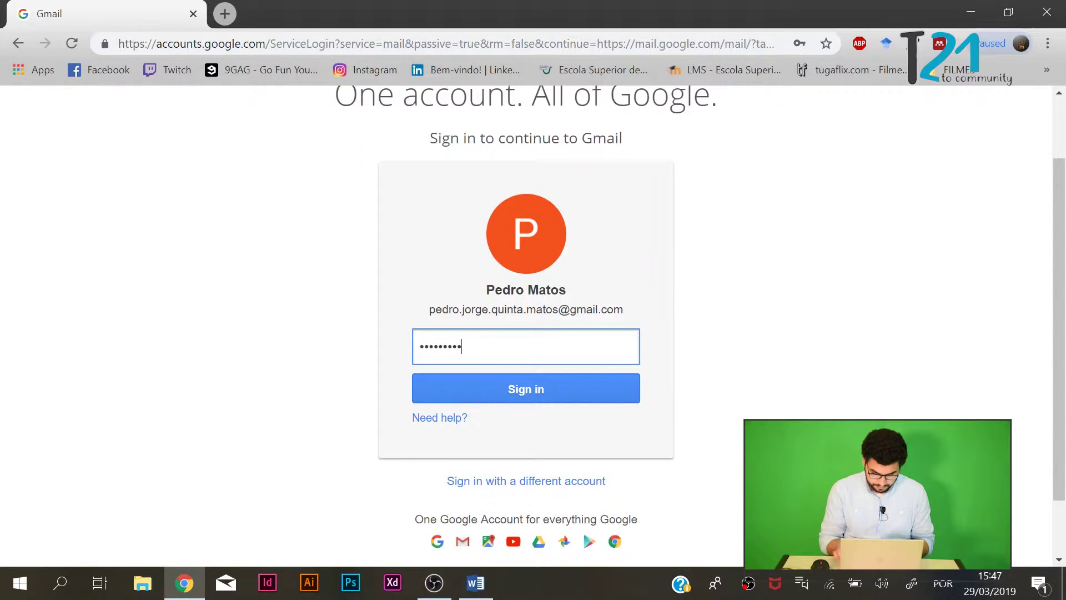
{"action": "key", "text": "Return"}
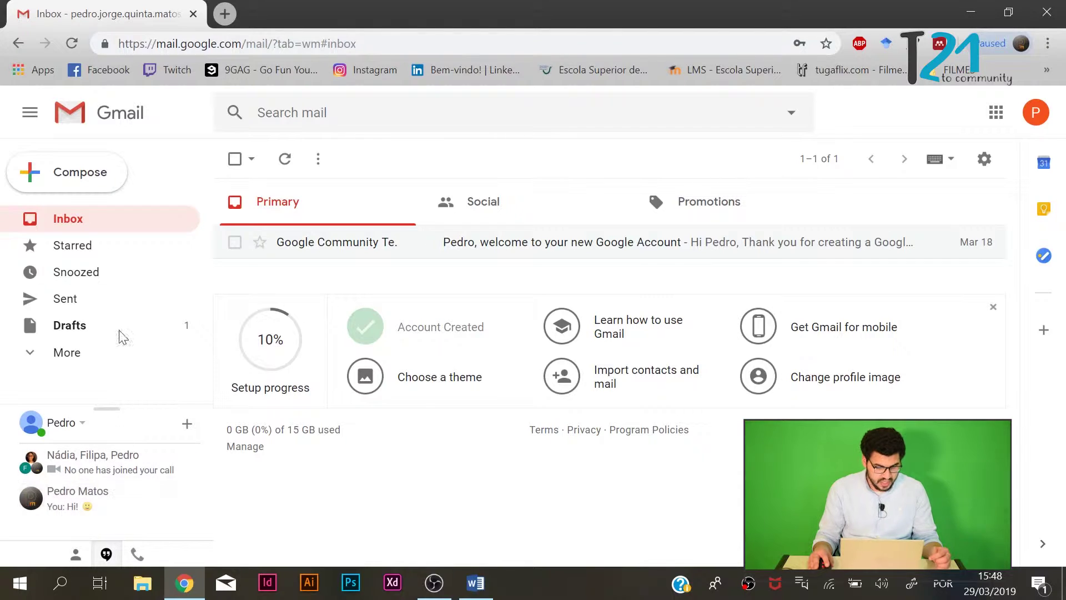
Expand More in the Gmail sidebar to list the additional mailbox folders.
{"action": "left_click", "coordinate": [31, 357]}
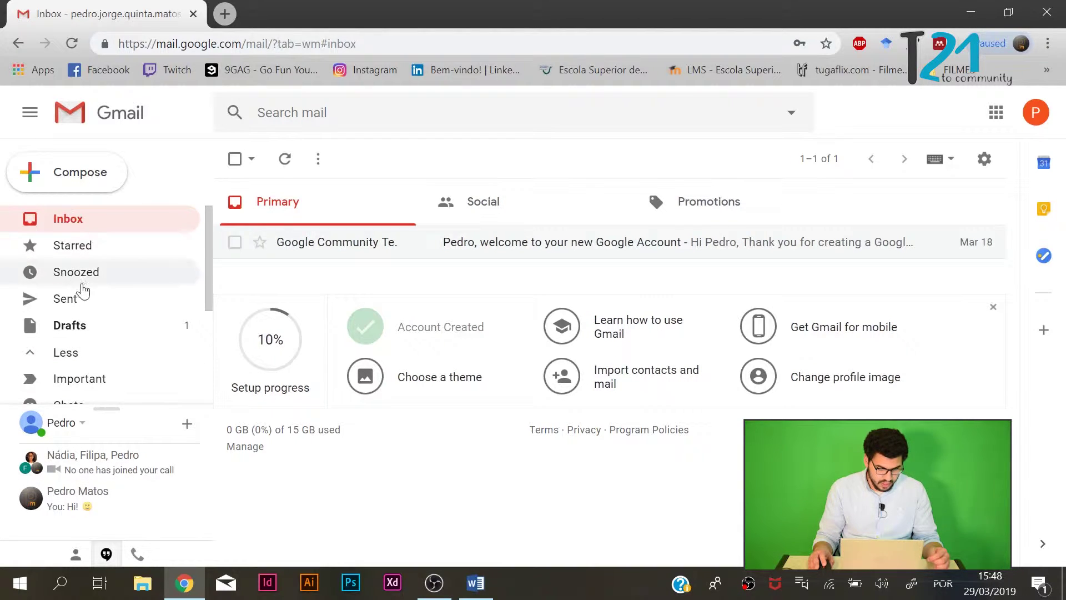
{"action": "scroll", "coordinate": [88, 283], "scroll_direction": "down", "scroll_amount": 3}
{"action": "scroll", "coordinate": [91, 286], "scroll_direction": "up", "scroll_amount": 3}
{"action": "scroll", "coordinate": [98, 289], "scroll_direction": "down", "scroll_amount": 2}
{"action": "scroll", "coordinate": [86, 275], "scroll_direction": "up", "scroll_amount": 2}
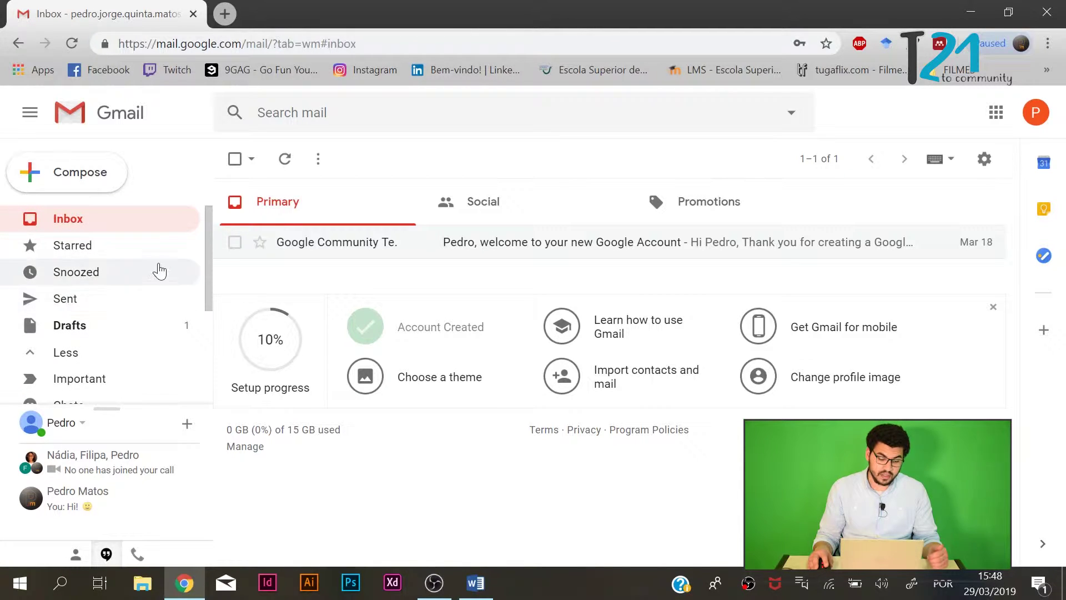
{"action": "scroll", "coordinate": [132, 340], "scroll_direction": "down", "scroll_amount": 3}
{"action": "scroll", "coordinate": [124, 366], "scroll_direction": "up", "scroll_amount": 3}
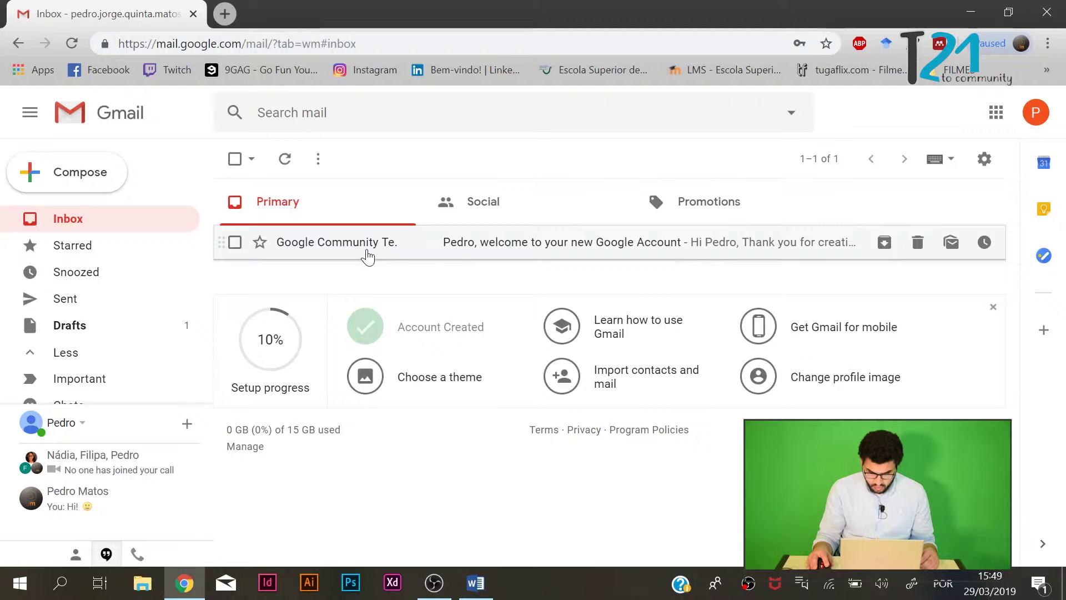
Open the Google Community Team welcome email, then close its three-dot options menu.
{"action": "left_click", "coordinate": [478, 247]}
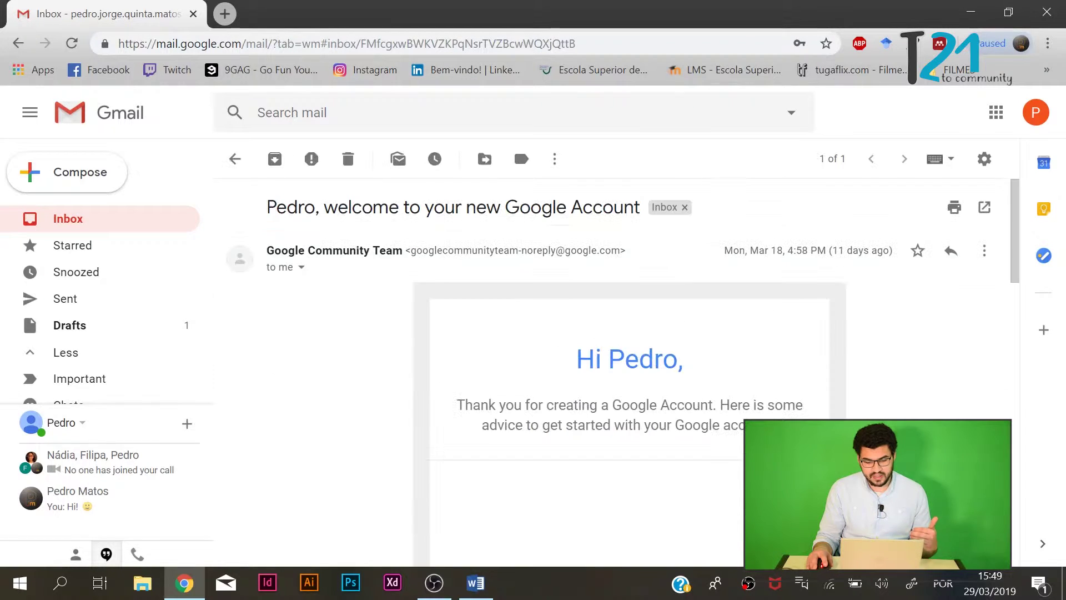
{"action": "scroll", "coordinate": [406, 273], "scroll_direction": "down", "scroll_amount": 15}
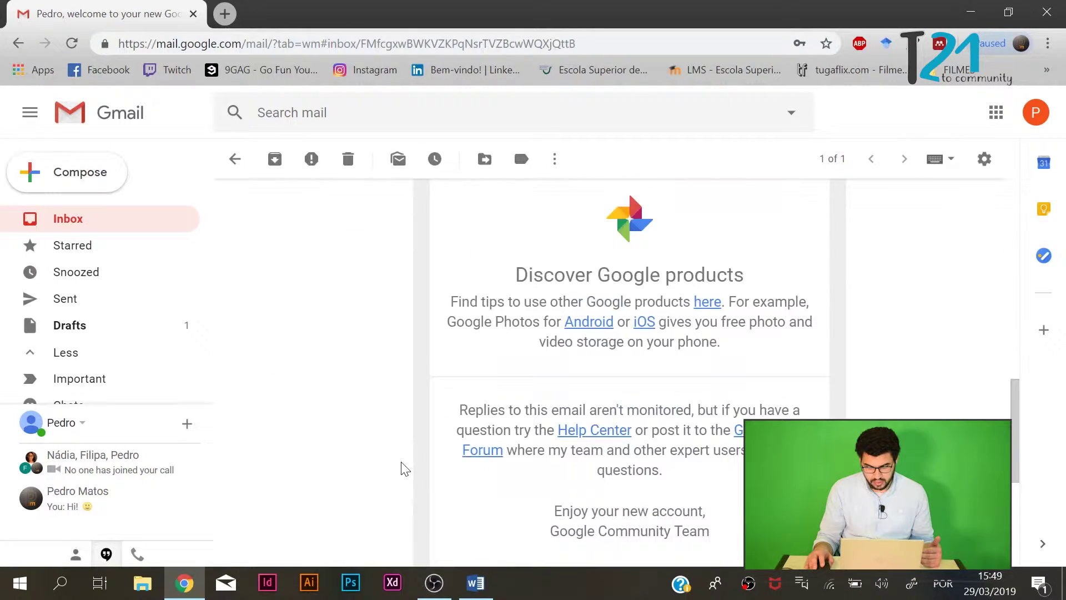
{"action": "scroll", "coordinate": [911, 368], "scroll_direction": "up", "scroll_amount": 15}
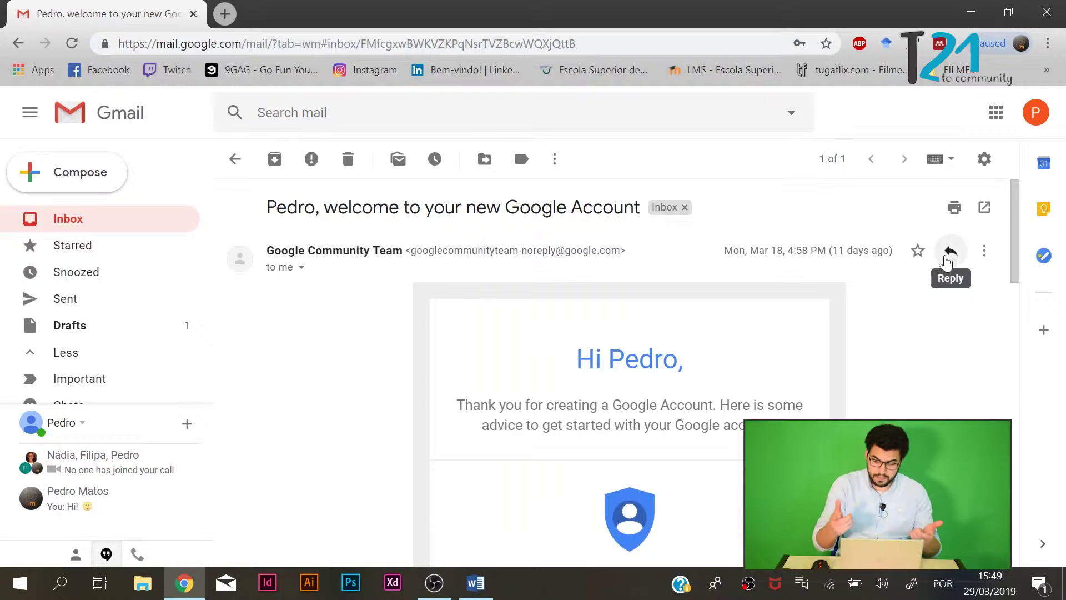
{"action": "left_click", "coordinate": [984, 255]}
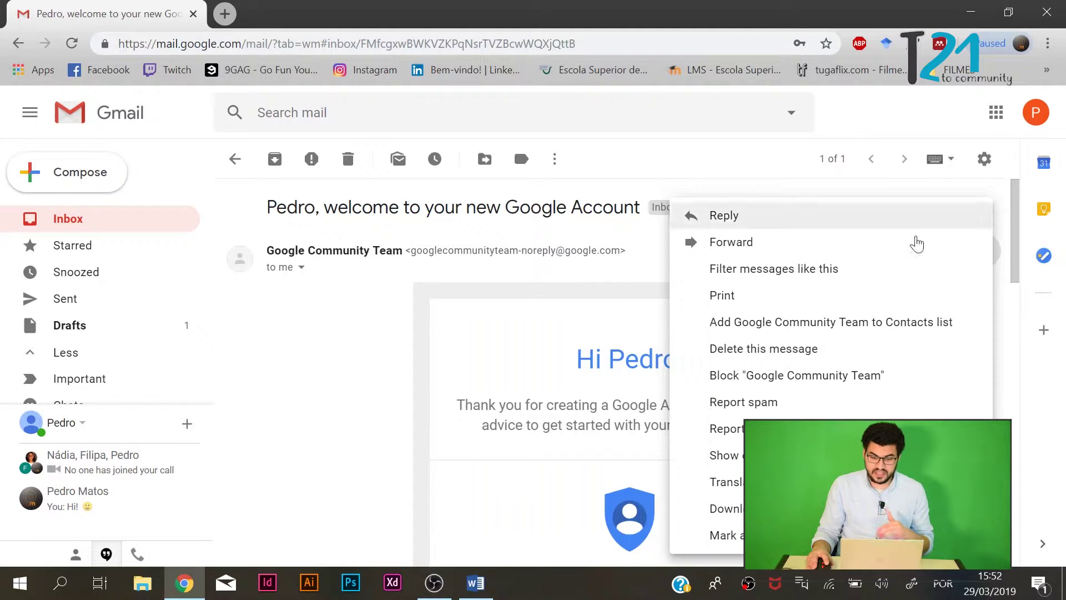
{"action": "key", "text": "Escape"}
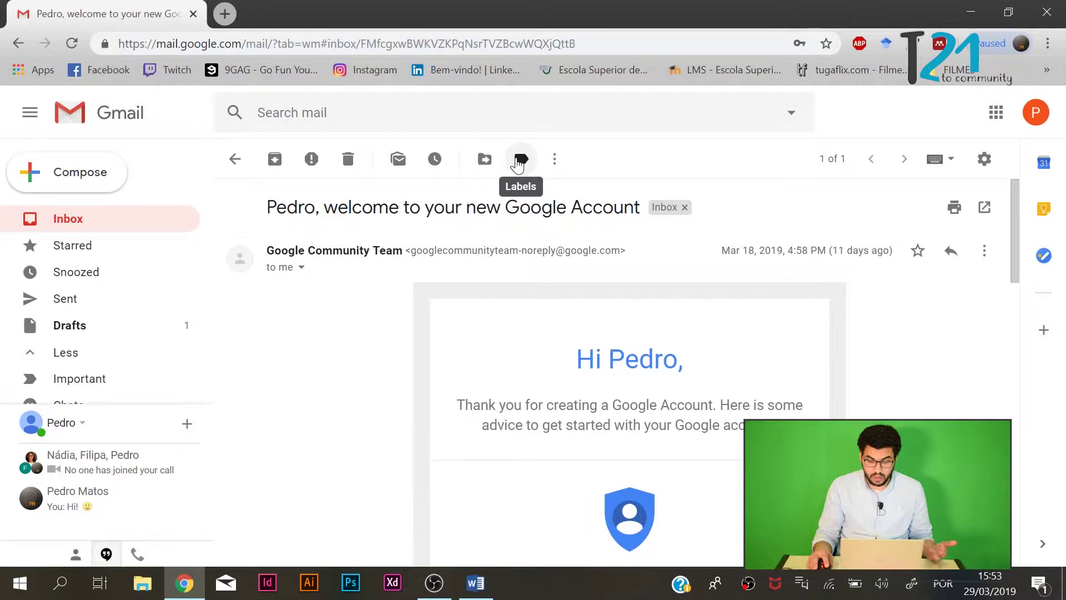
{"action": "left_click", "coordinate": [560, 166]}
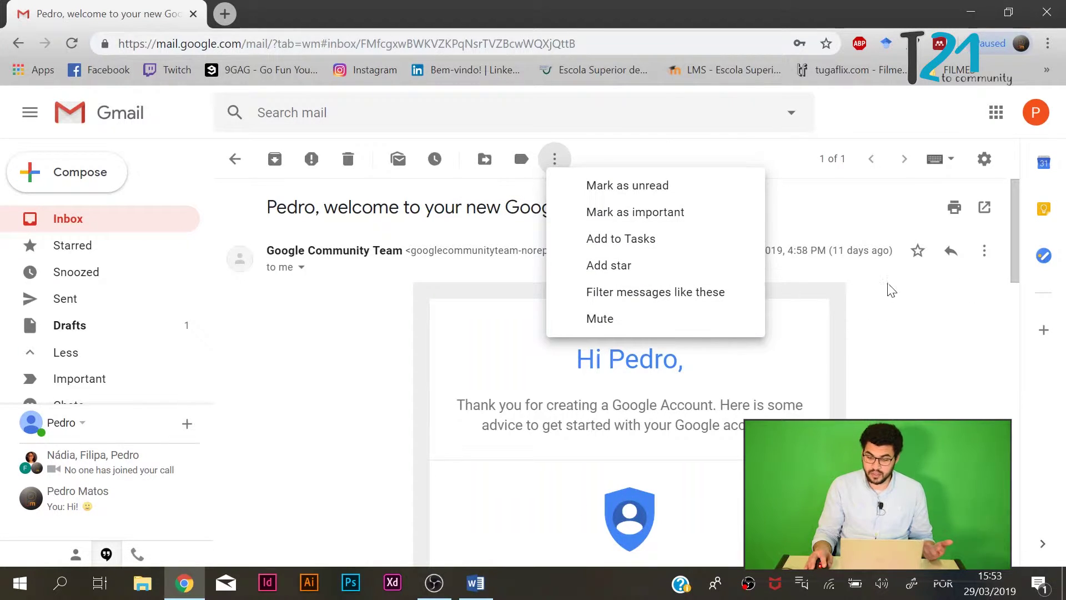
{"action": "left_click", "coordinate": [854, 170]}
{"action": "left_click", "coordinate": [985, 161]}
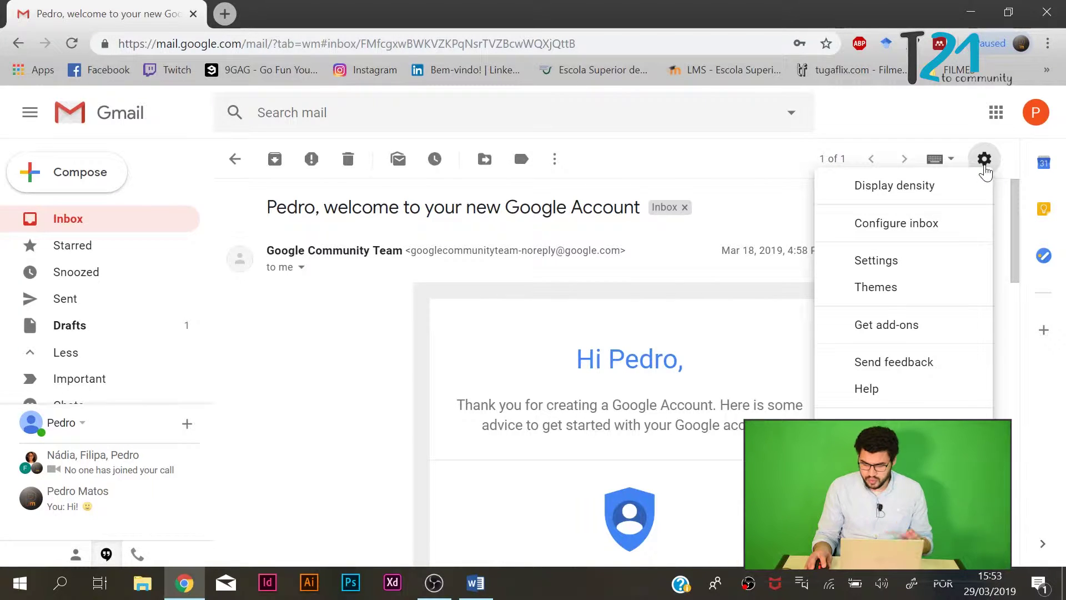
{"action": "left_click", "coordinate": [985, 163]}
{"action": "left_click", "coordinate": [984, 164]}
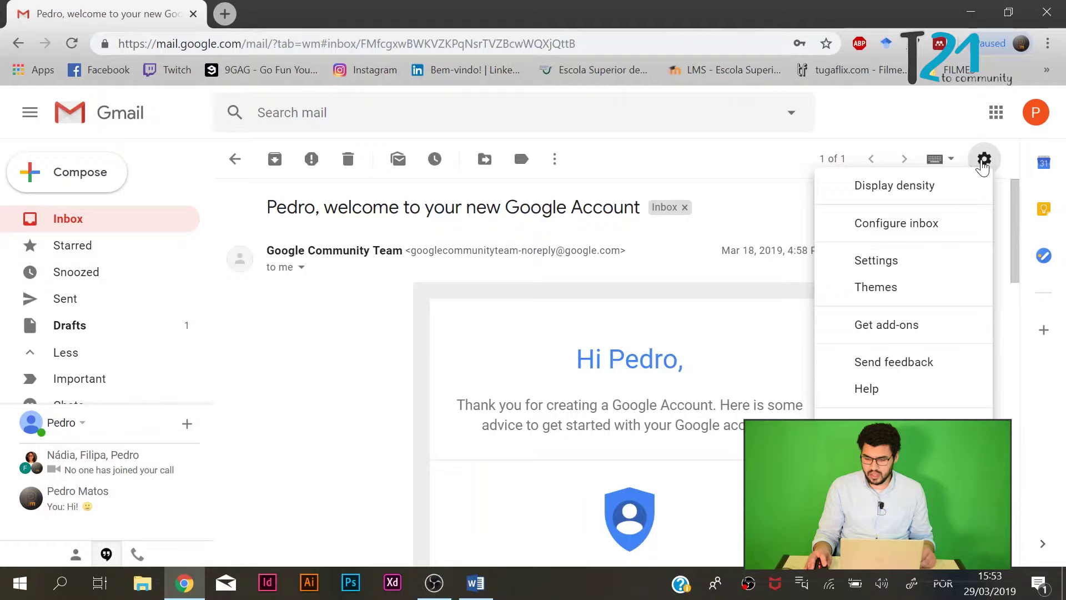
{"action": "left_click", "coordinate": [984, 158]}
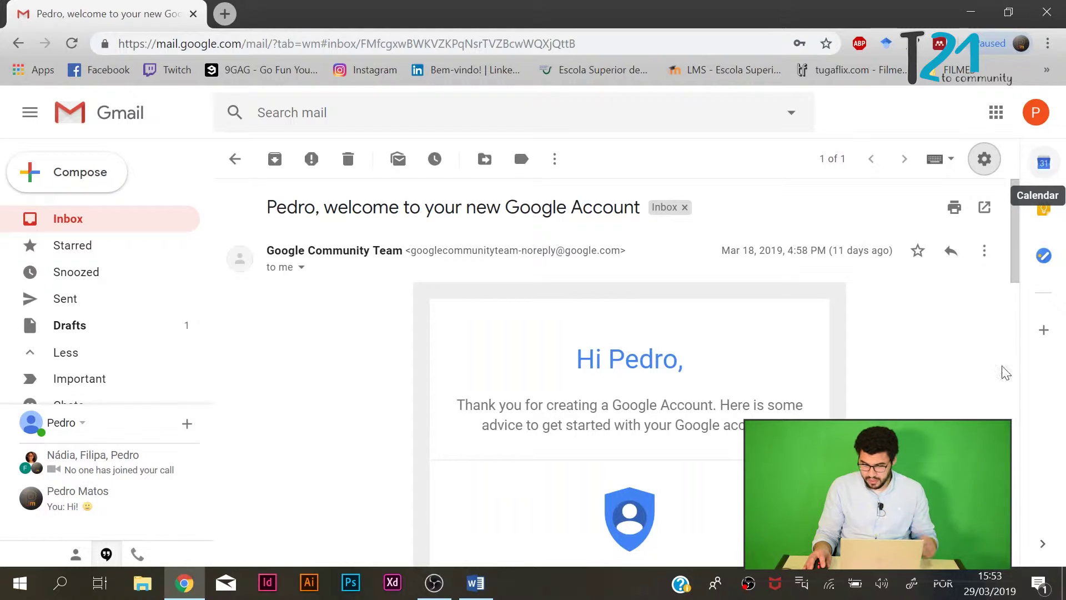
Browse the side panel's Calendar, Keep and Tasks views, retrying the calendar load.
{"action": "left_click", "coordinate": [1045, 165]}
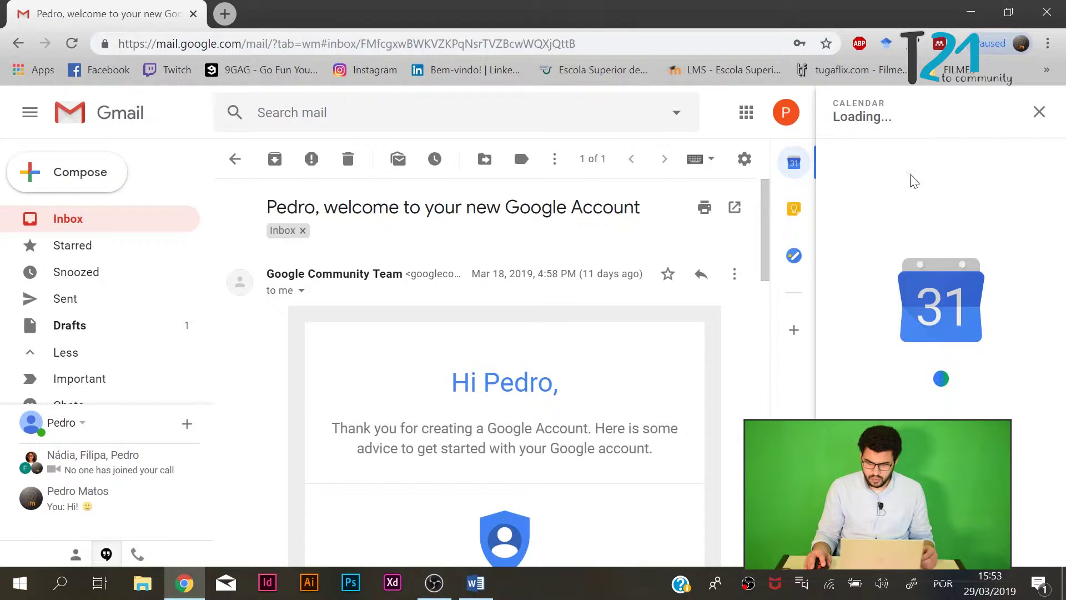
{"action": "left_click", "coordinate": [792, 221]}
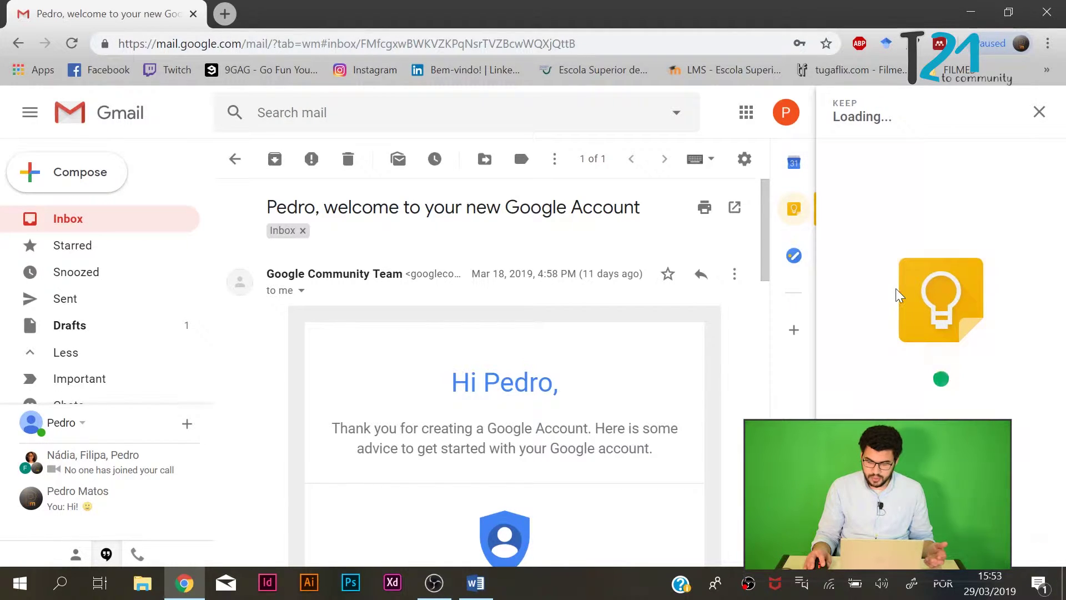
{"action": "left_click", "coordinate": [795, 254]}
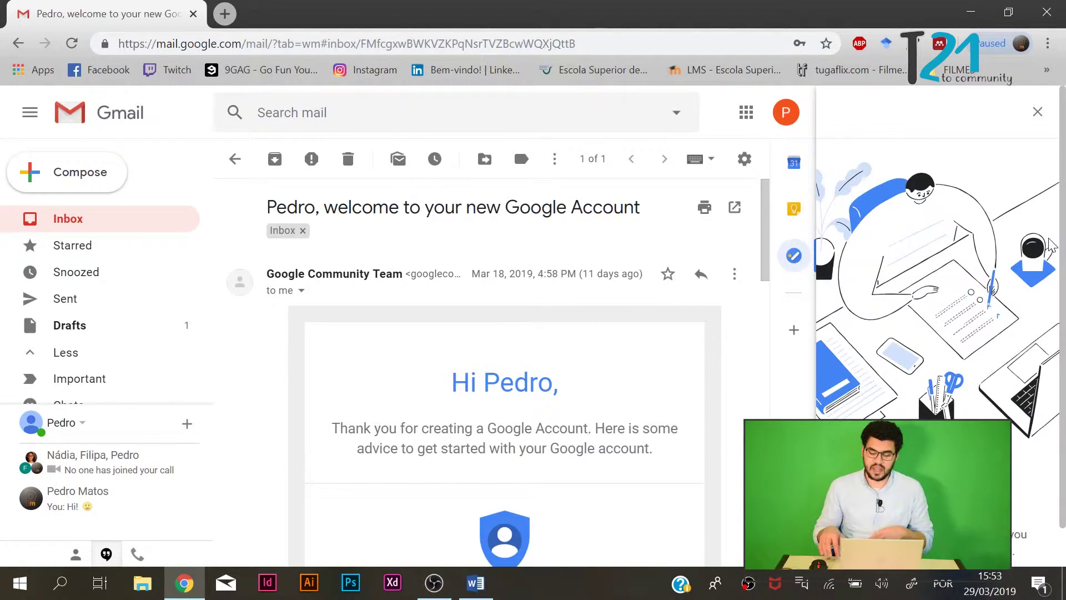
{"action": "scroll", "coordinate": [1012, 353], "scroll_direction": "down", "scroll_amount": 1}
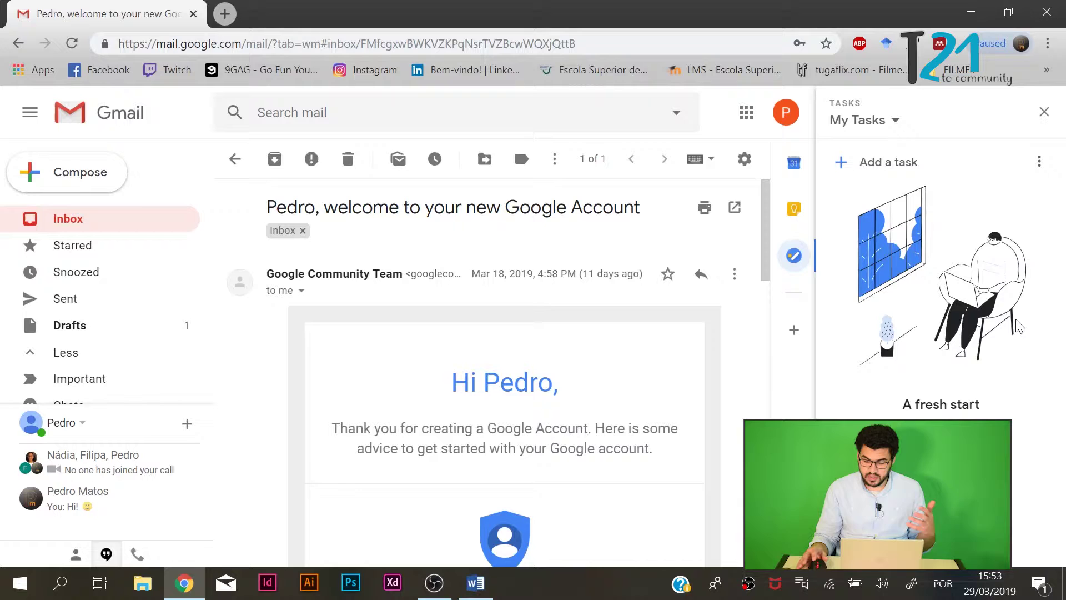
{"action": "left_click", "coordinate": [794, 162]}
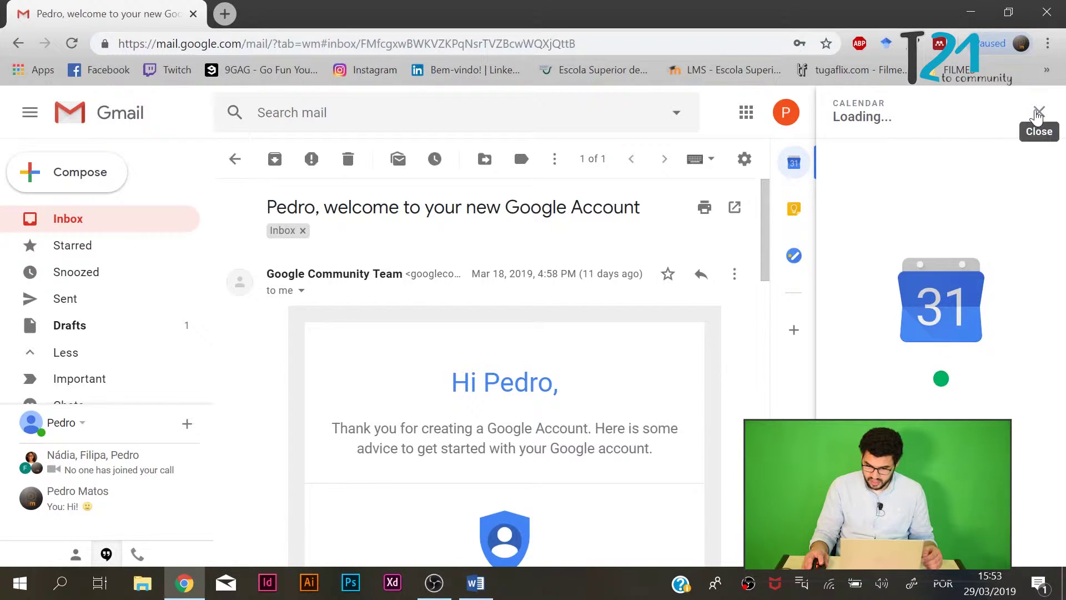
{"action": "left_click", "coordinate": [953, 390]}
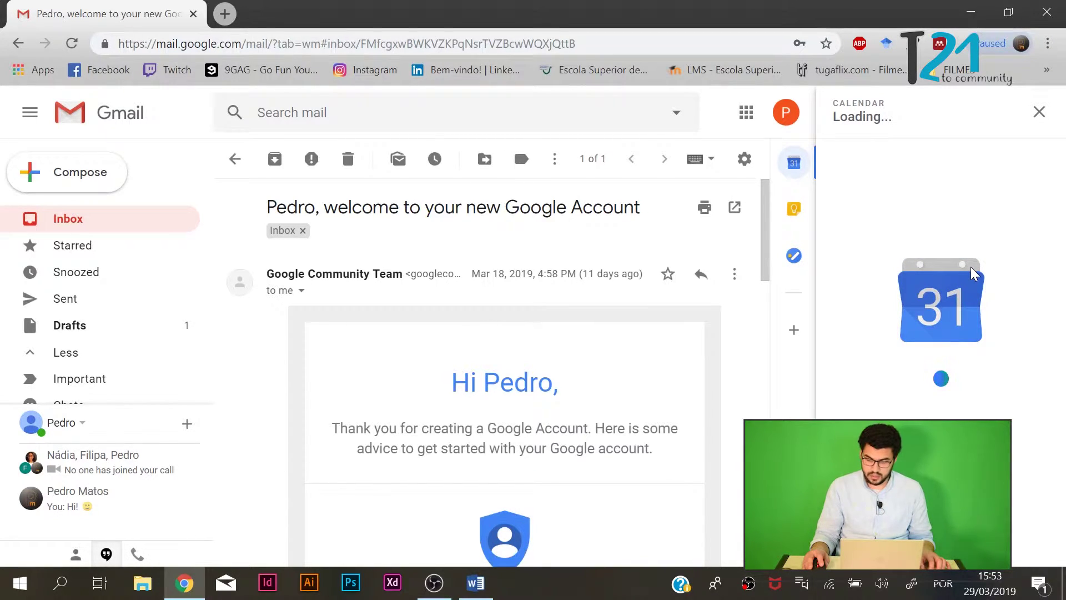
Close the side panel and scroll through the full-width welcome email.
{"action": "left_click", "coordinate": [1039, 112]}
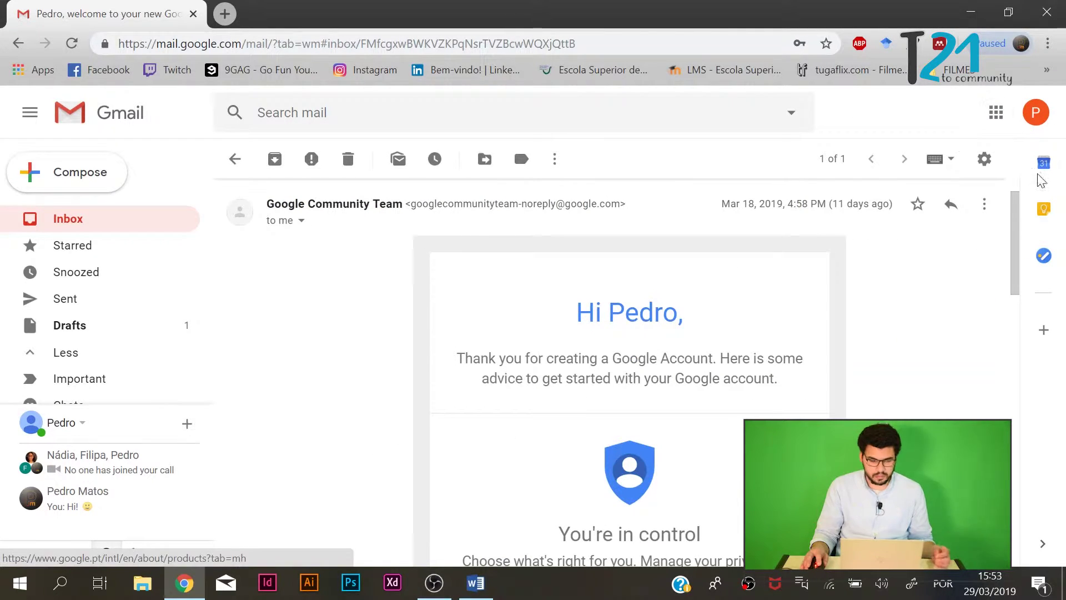
{"action": "scroll", "coordinate": [113, 280], "scroll_direction": "down", "scroll_amount": 2}
{"action": "scroll", "coordinate": [110, 300], "scroll_direction": "down", "scroll_amount": 1}
{"action": "scroll", "coordinate": [103, 383], "scroll_direction": "up", "scroll_amount": 5}
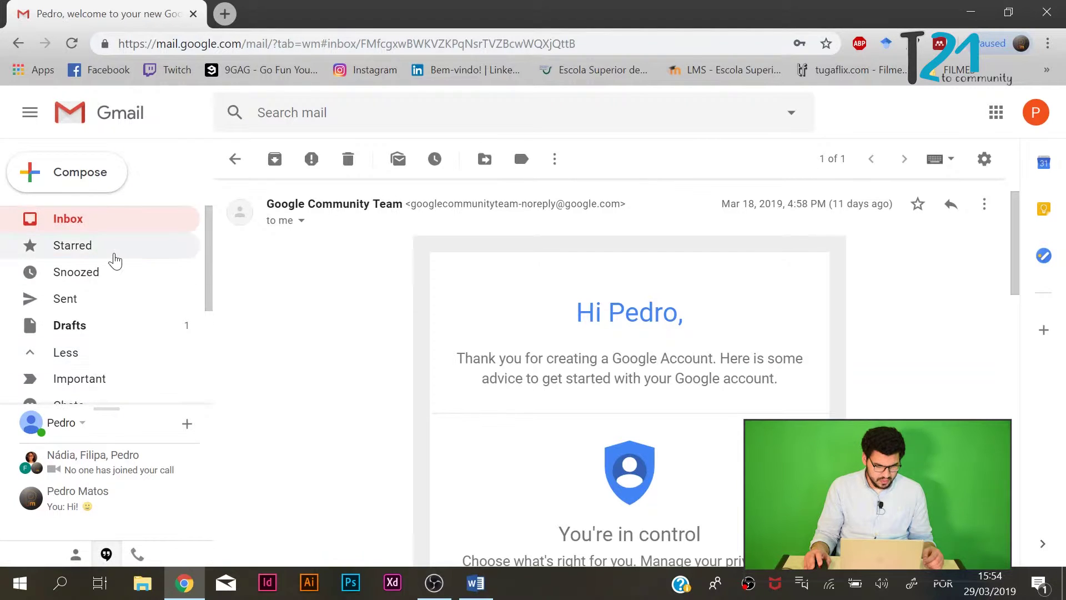
{"action": "scroll", "coordinate": [114, 262], "scroll_direction": "down", "scroll_amount": 3}
{"action": "scroll", "coordinate": [119, 321], "scroll_direction": "up", "scroll_amount": 2}
{"action": "scroll", "coordinate": [155, 368], "scroll_direction": "down", "scroll_amount": 2}
{"action": "scroll", "coordinate": [137, 373], "scroll_direction": "up", "scroll_amount": 3}
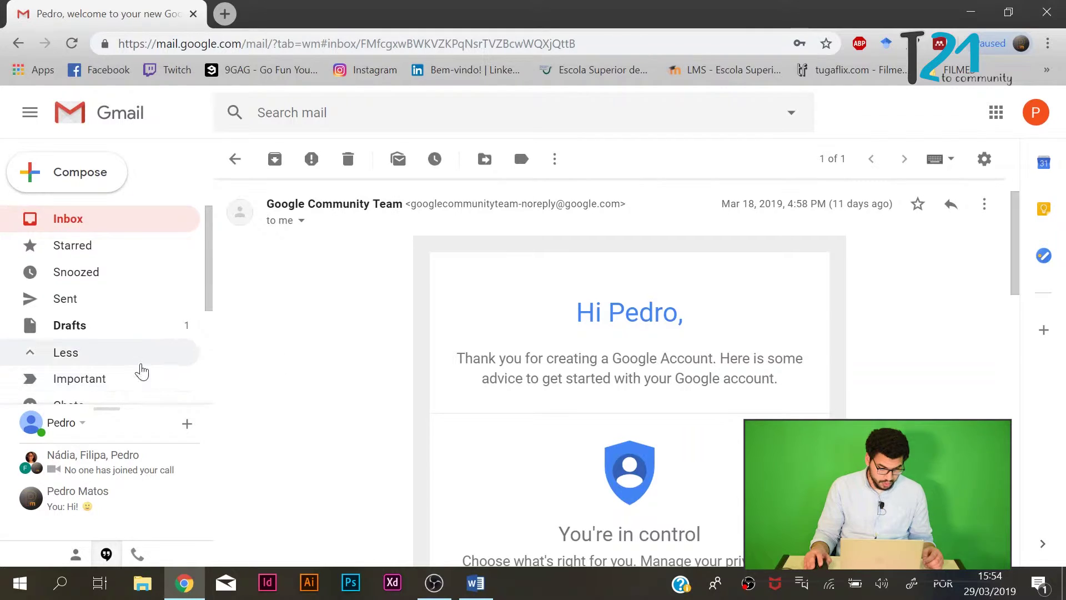
{"action": "scroll", "coordinate": [140, 374], "scroll_direction": "down", "scroll_amount": 3}
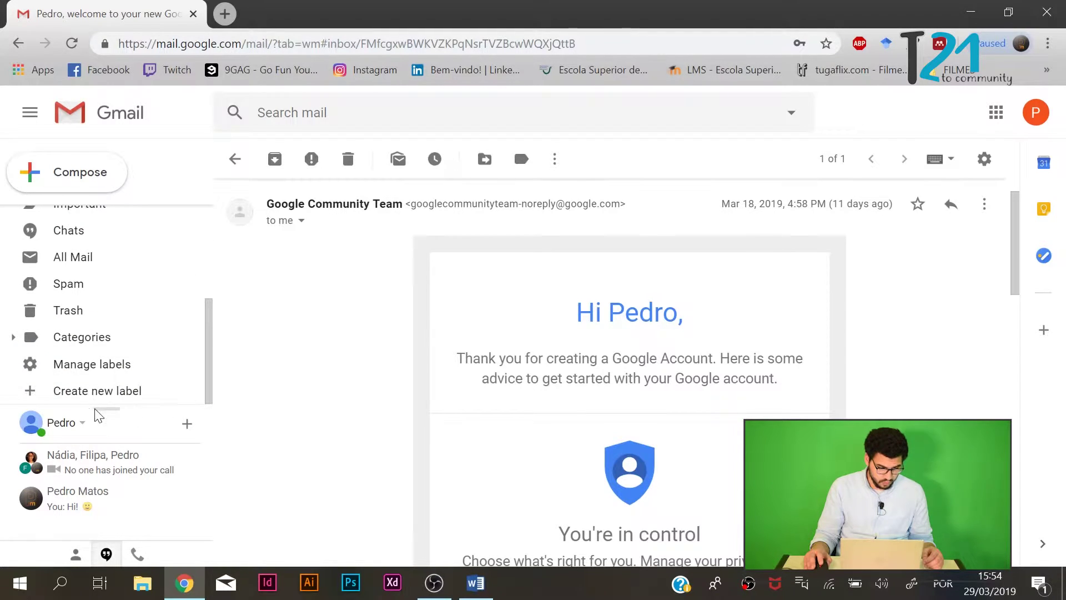
Create a new top-level label named 'Products'.
{"action": "scroll", "coordinate": [98, 389], "scroll_direction": "up", "scroll_amount": 3}
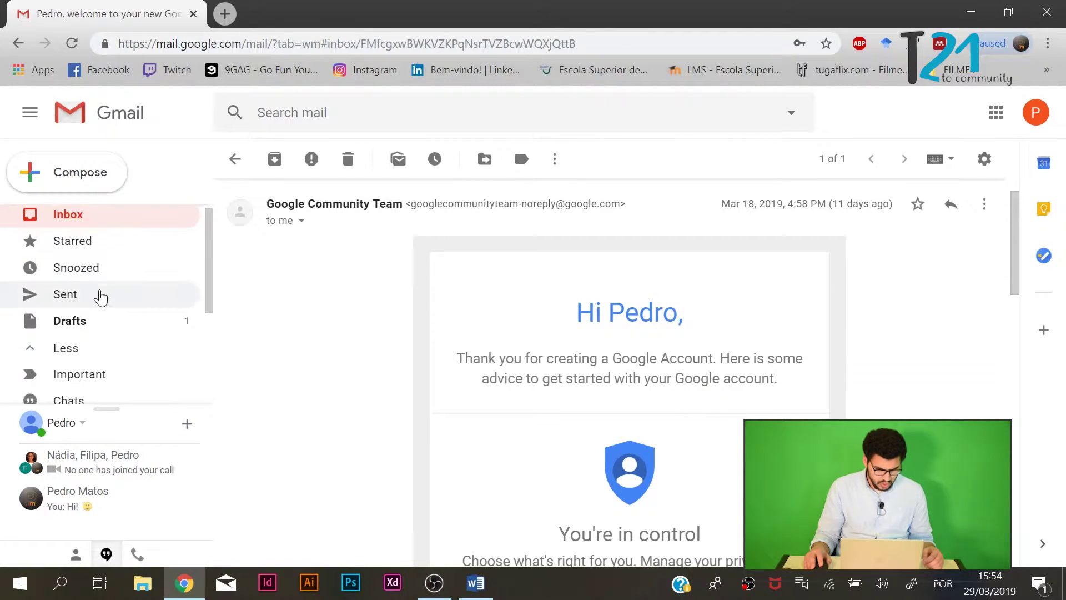
{"action": "scroll", "coordinate": [111, 333], "scroll_direction": "down", "scroll_amount": 3}
{"action": "left_click", "coordinate": [127, 390]}
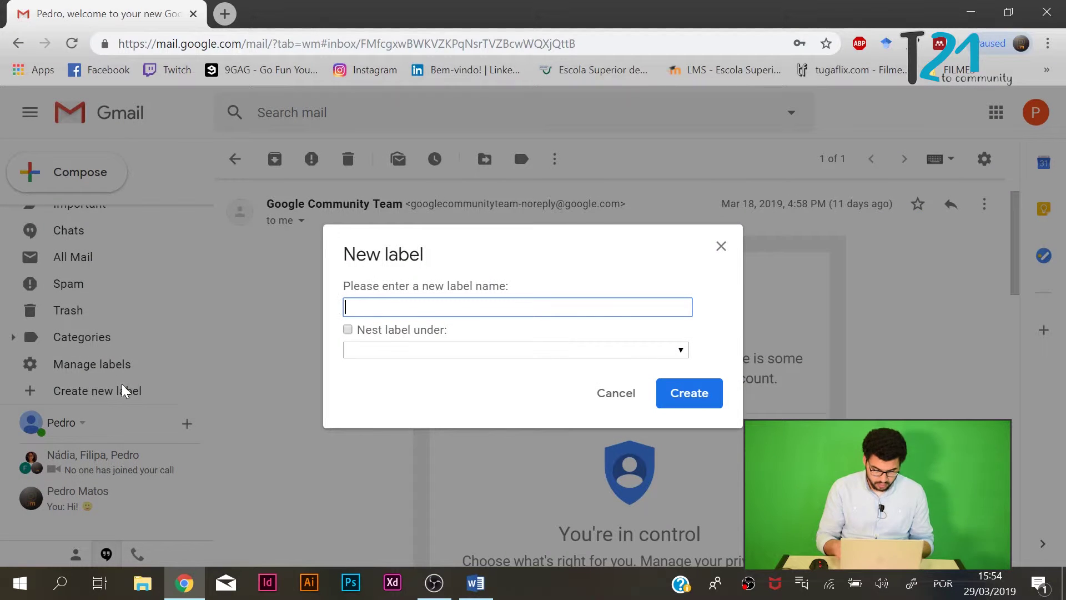
{"action": "type", "text": "Products"}
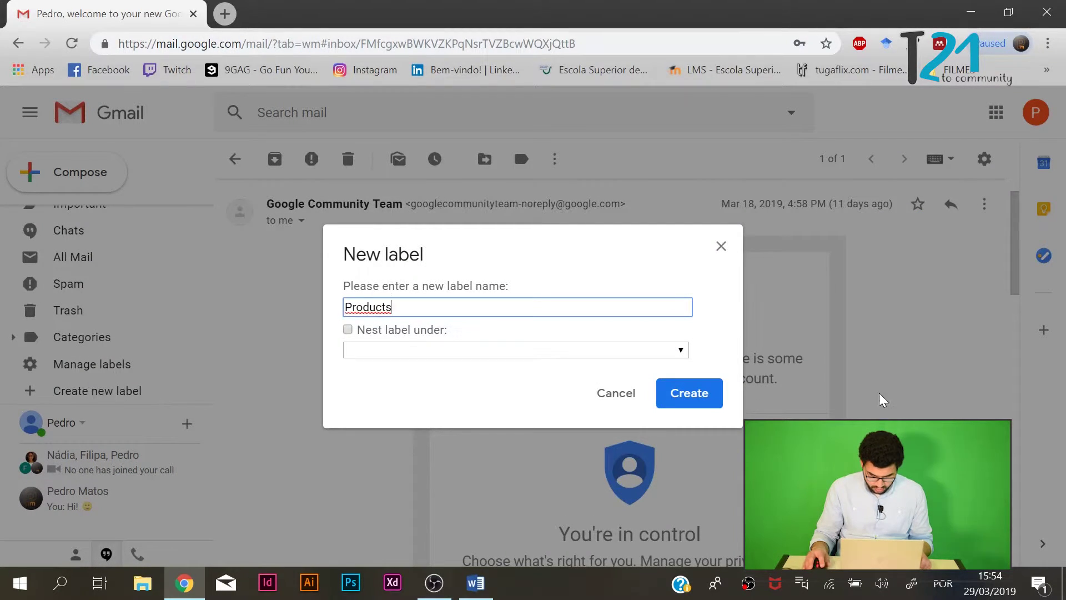
{"action": "left_click", "coordinate": [672, 350]}
{"action": "left_click", "coordinate": [670, 351]}
{"action": "left_click", "coordinate": [718, 403]}
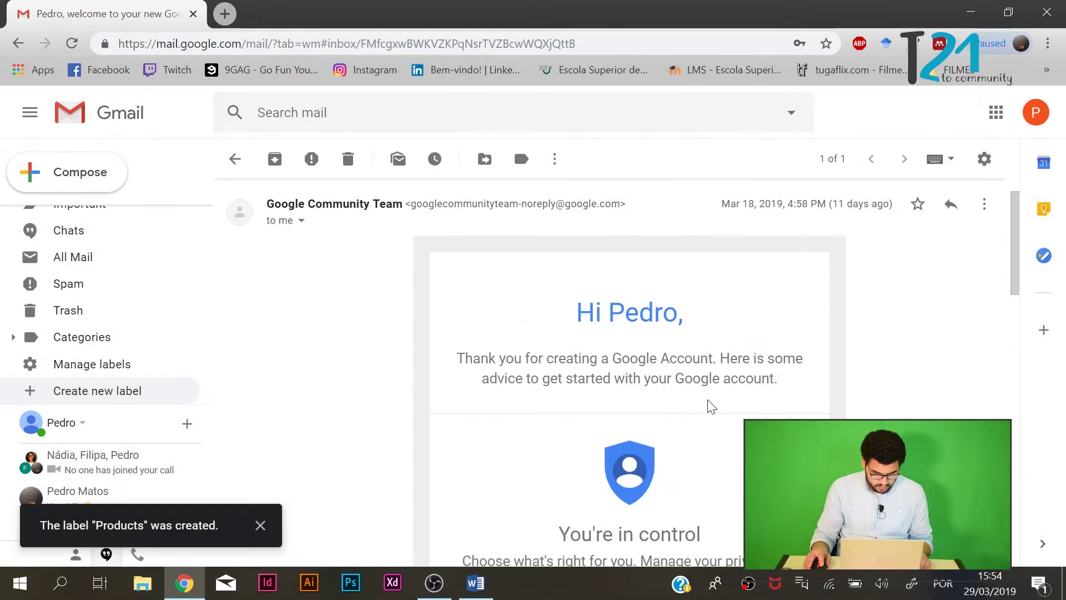
{"action": "scroll", "coordinate": [100, 395], "scroll_direction": "up", "scroll_amount": 4}
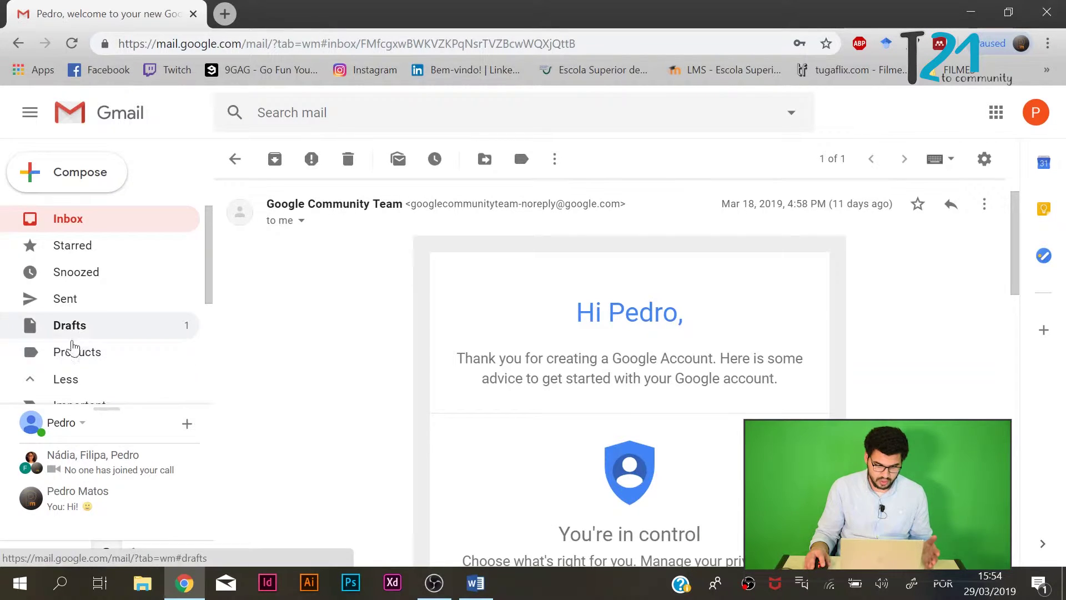
Swap the welcome email's Updates label for Products and open the Products label view.
{"action": "left_click", "coordinate": [985, 204]}
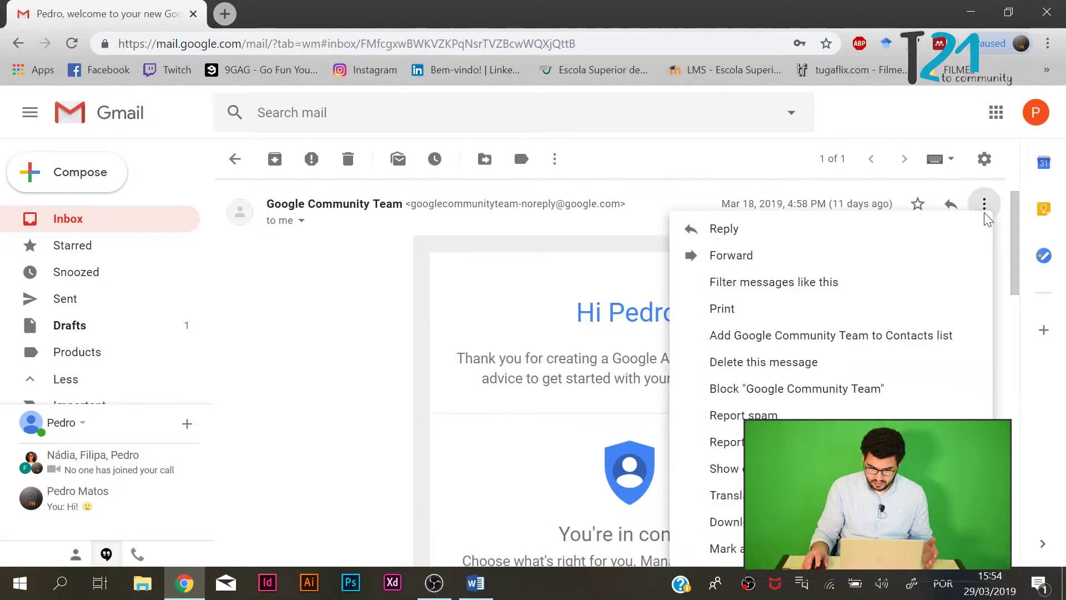
{"action": "scroll", "coordinate": [861, 367], "scroll_direction": "down", "scroll_amount": 5}
{"action": "scroll", "coordinate": [833, 344], "scroll_direction": "up", "scroll_amount": 6}
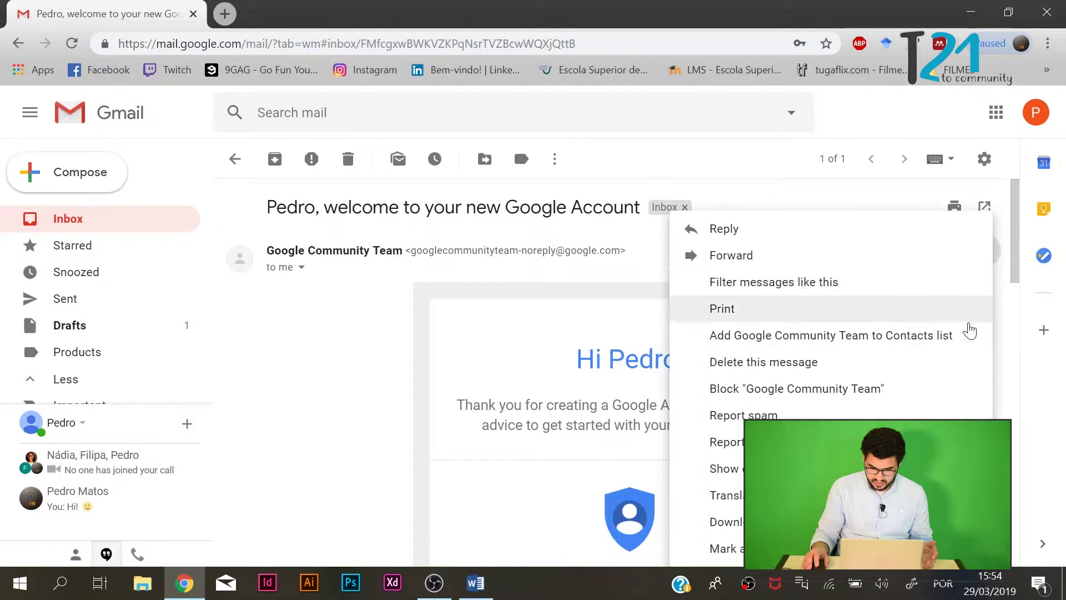
{"action": "left_click", "coordinate": [558, 266]}
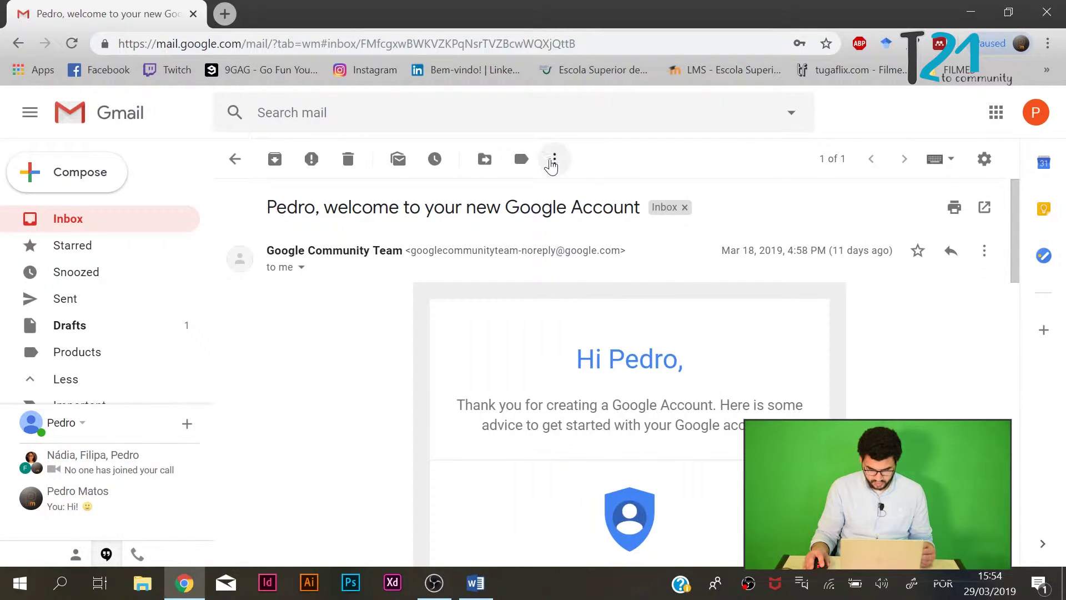
{"action": "left_click", "coordinate": [525, 167]}
{"action": "left_click", "coordinate": [538, 253]}
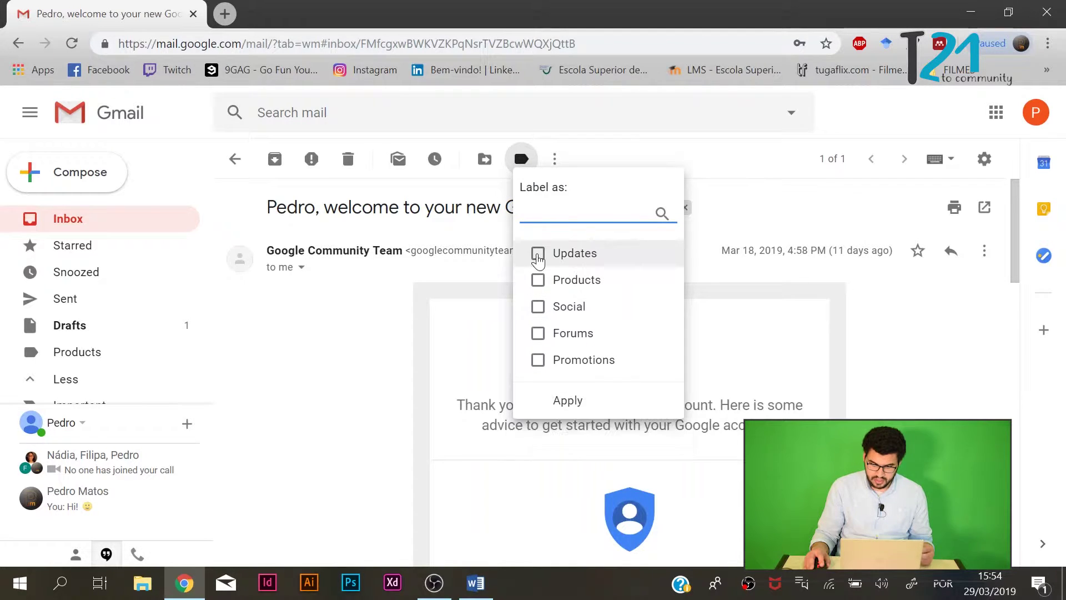
{"action": "left_click", "coordinate": [541, 279]}
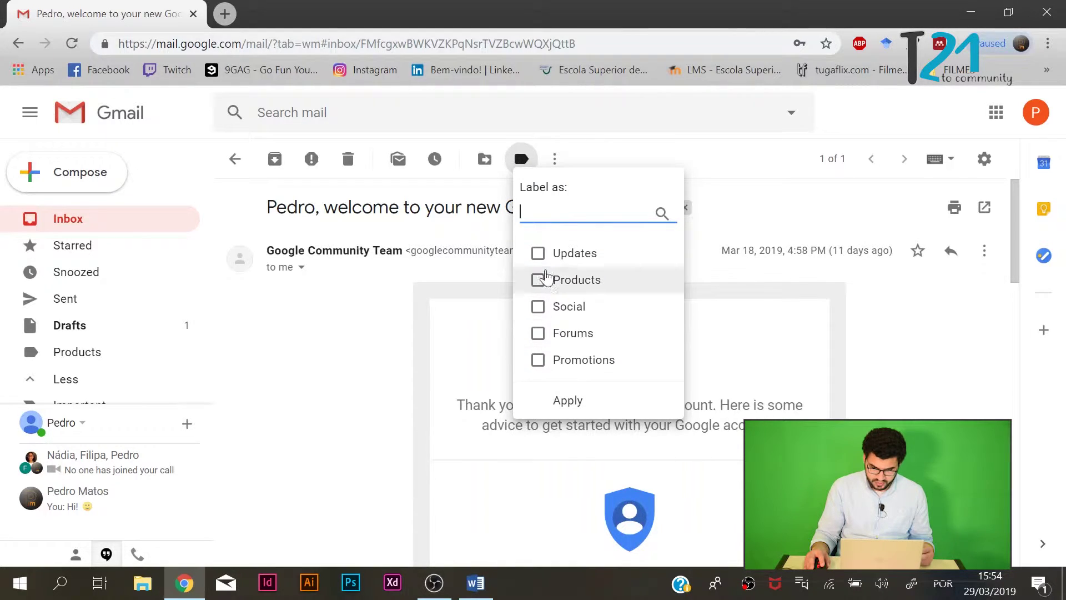
{"action": "key", "text": "Return"}
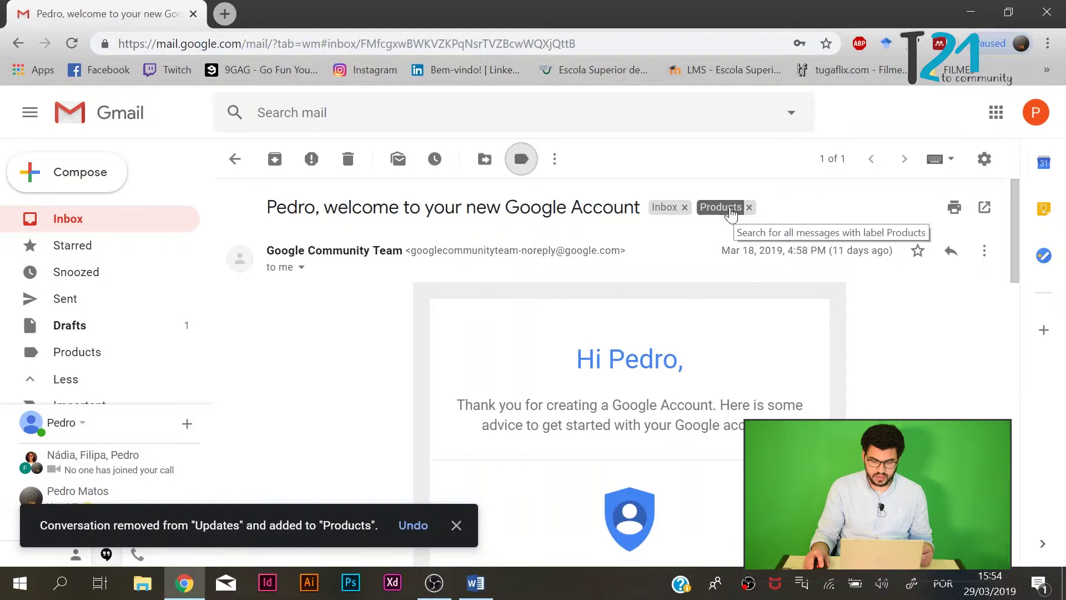
{"action": "left_click", "coordinate": [86, 358]}
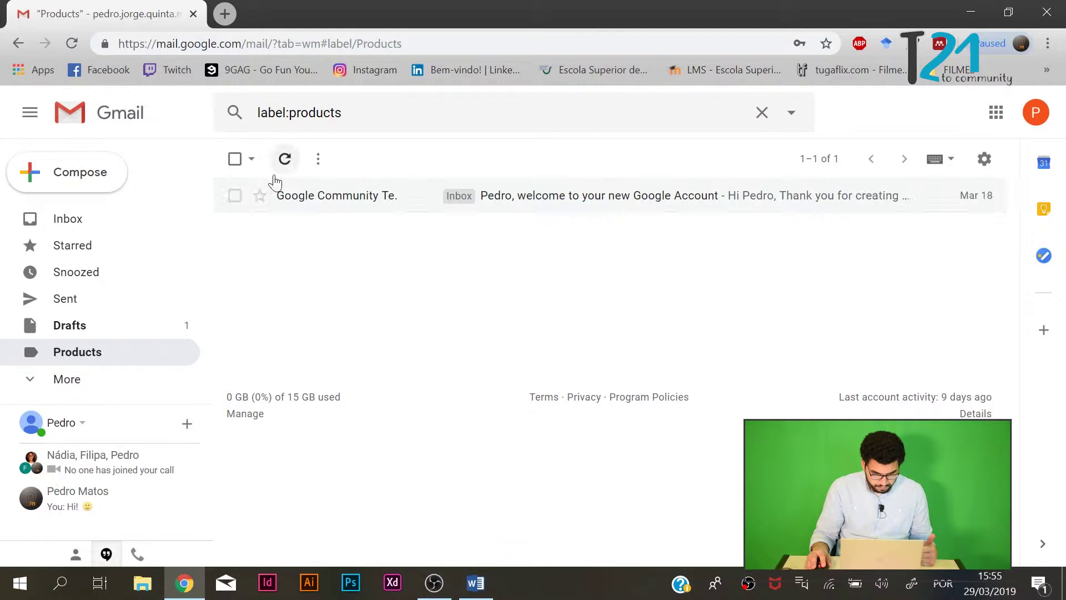
Return to the Inbox, expand the full folder list, and start a new message.
{"action": "left_click", "coordinate": [235, 196]}
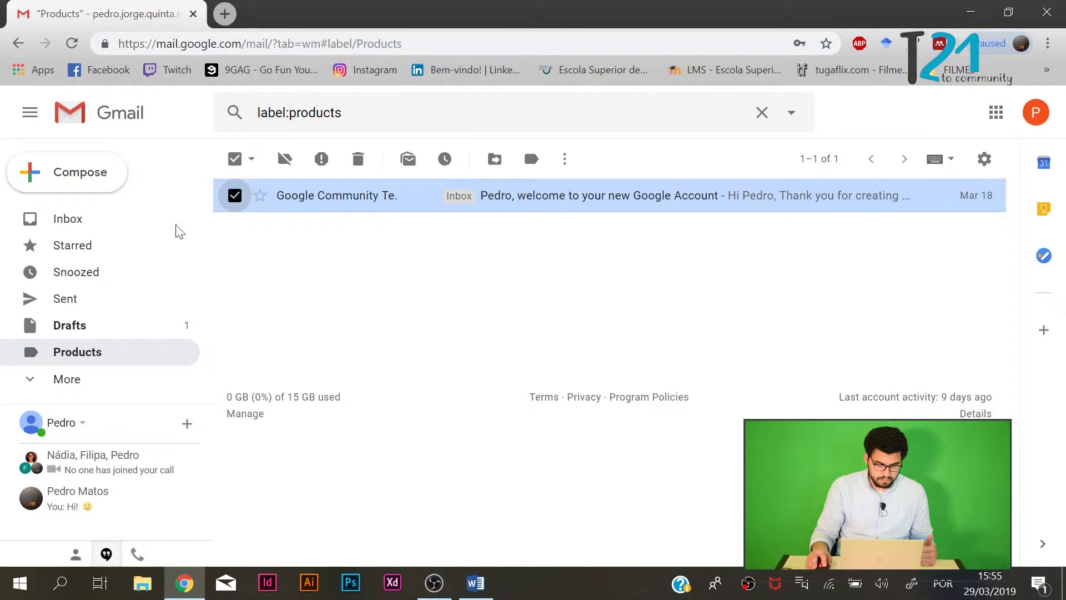
{"action": "left_click", "coordinate": [87, 229]}
{"action": "left_click", "coordinate": [96, 380]}
{"action": "scroll", "coordinate": [96, 361], "scroll_direction": "down", "scroll_amount": 4}
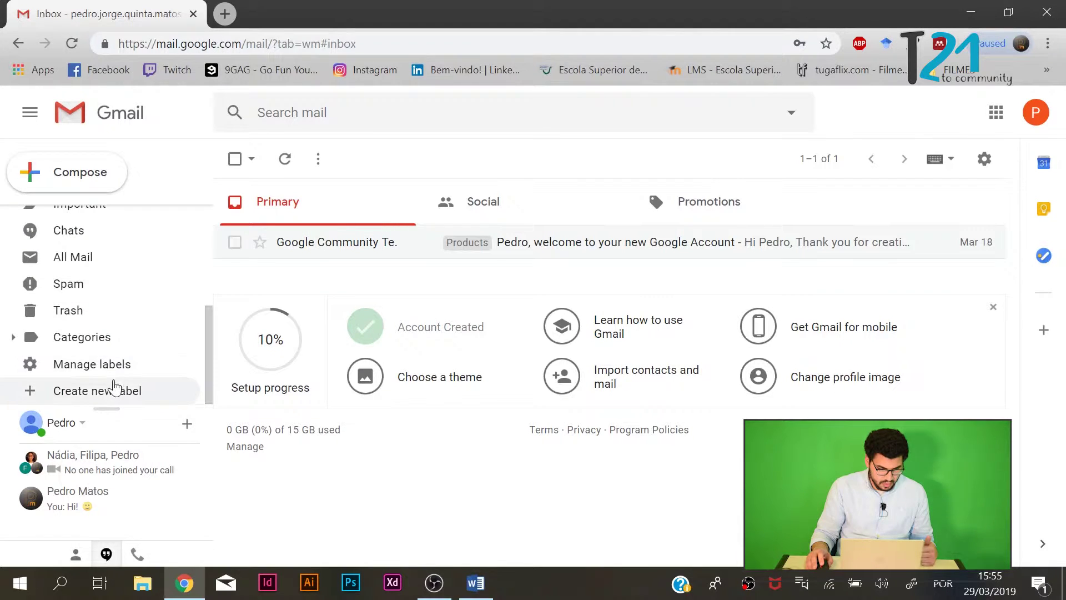
{"action": "scroll", "coordinate": [100, 344], "scroll_direction": "up", "scroll_amount": 4}
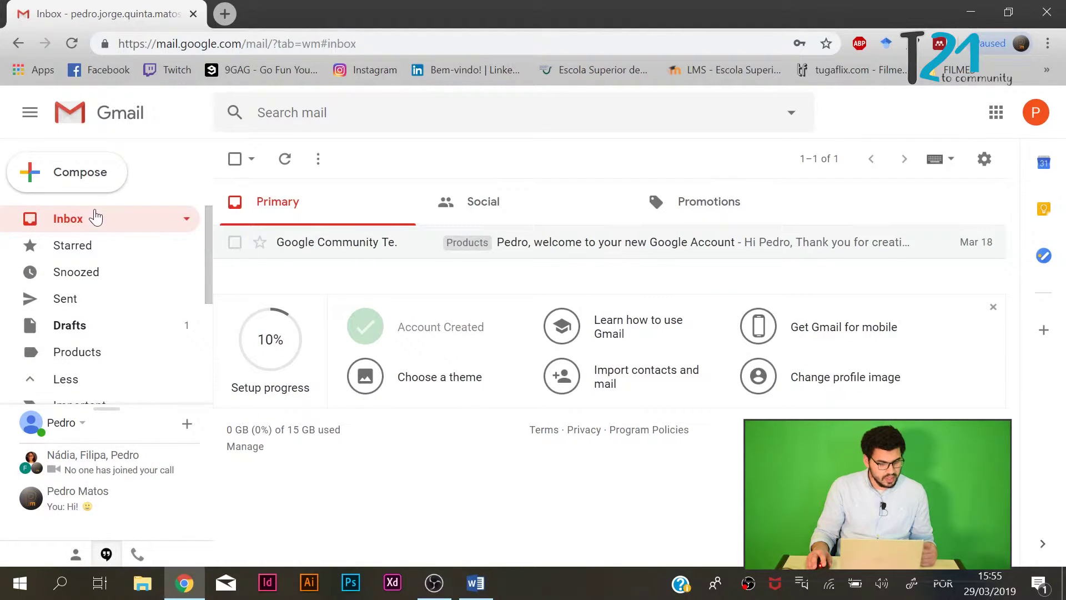
{"action": "scroll", "coordinate": [134, 391], "scroll_direction": "down", "scroll_amount": 4}
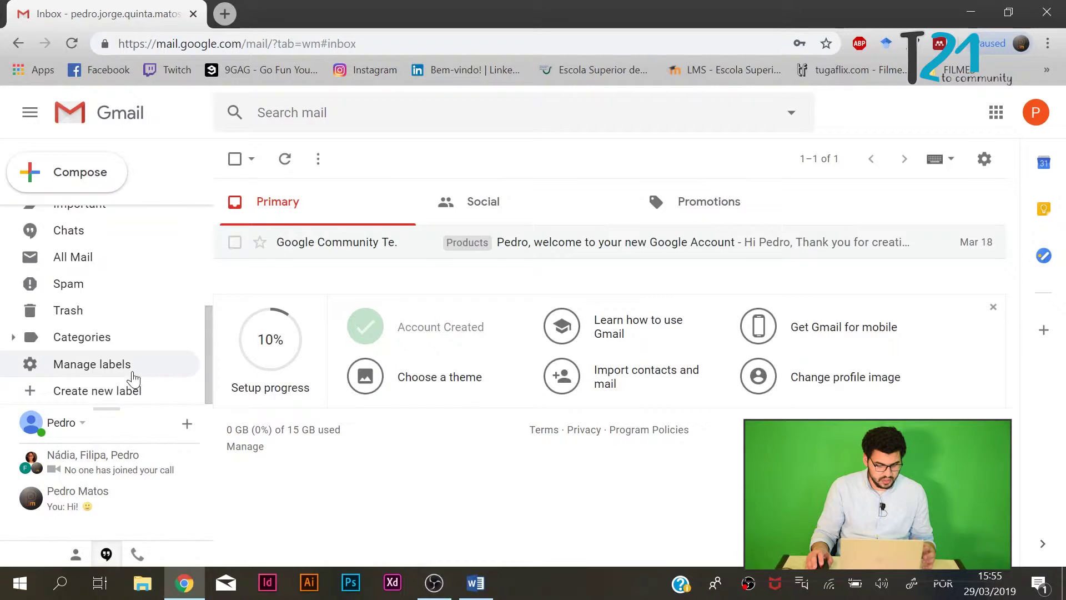
{"action": "scroll", "coordinate": [128, 388], "scroll_direction": "up", "scroll_amount": 4}
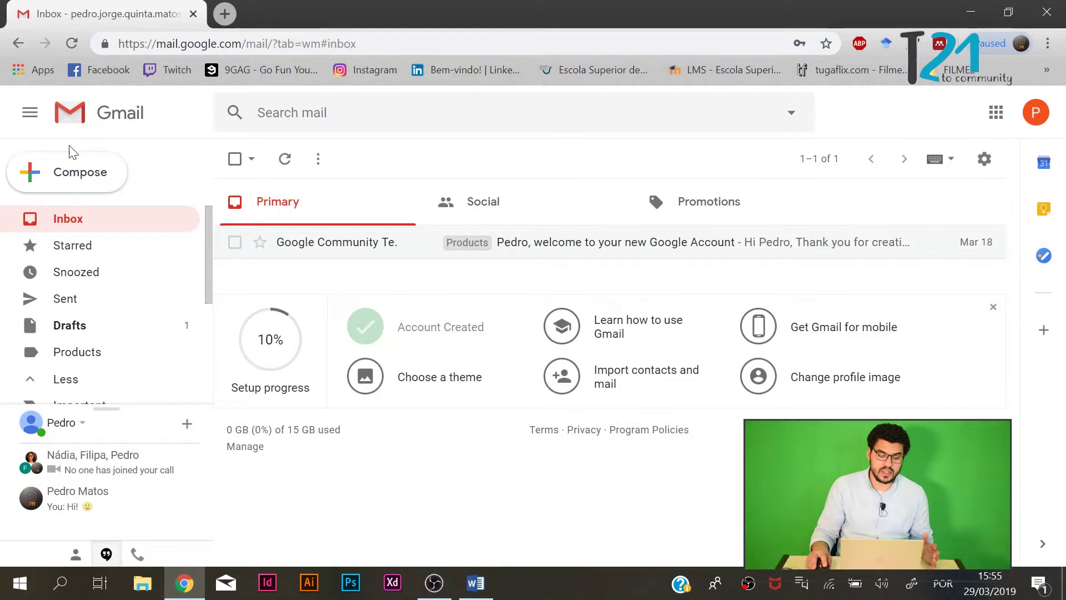
{"action": "left_click", "coordinate": [96, 179]}
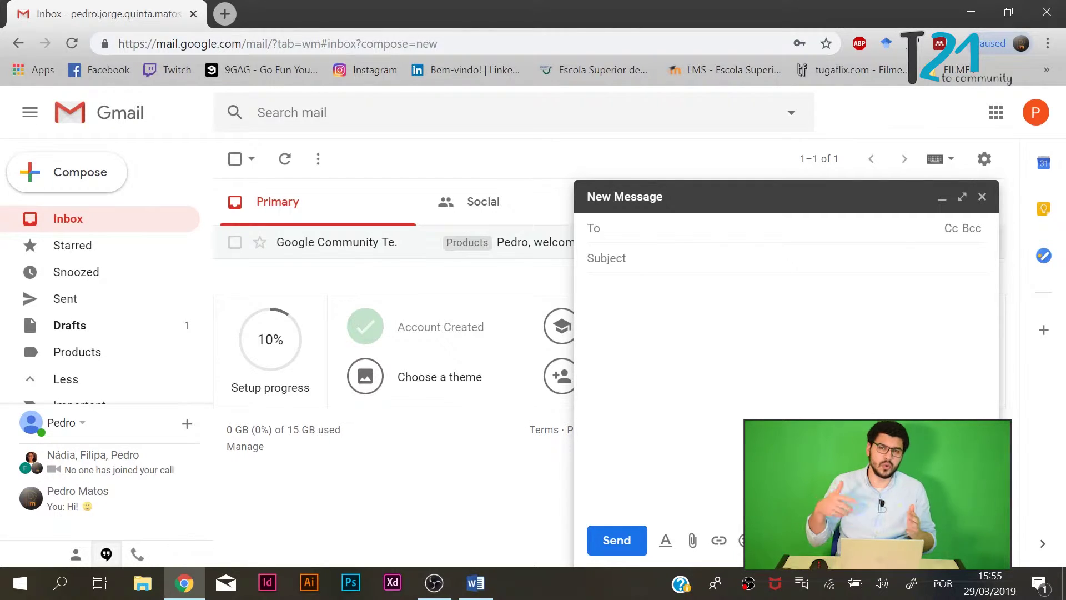
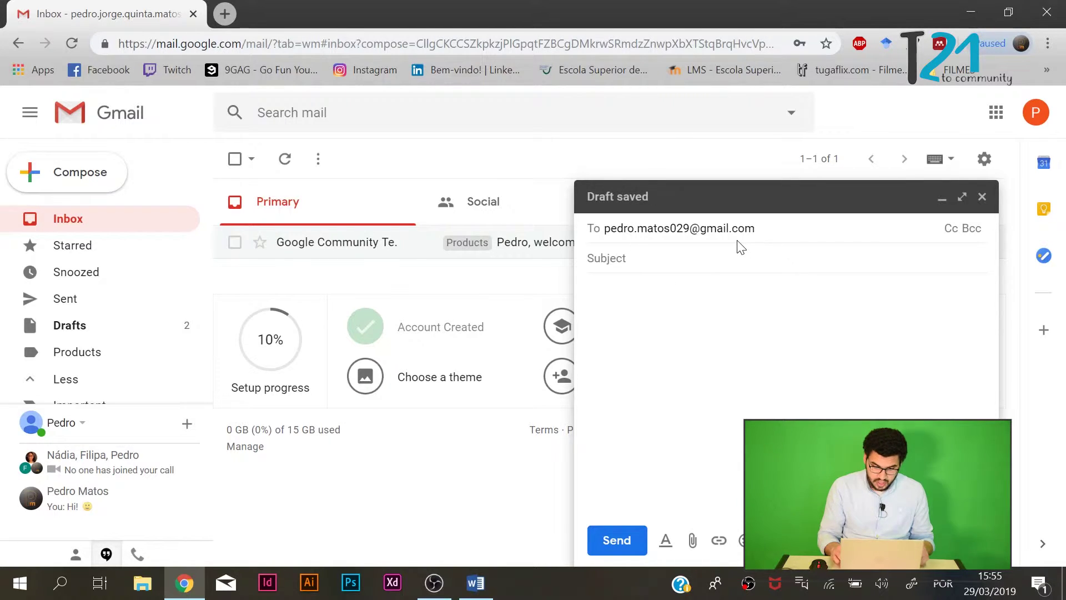
Enter the first recipient's e-mail address in the To field as a confirmed recipient.
{"action": "key", "text": "Return"}
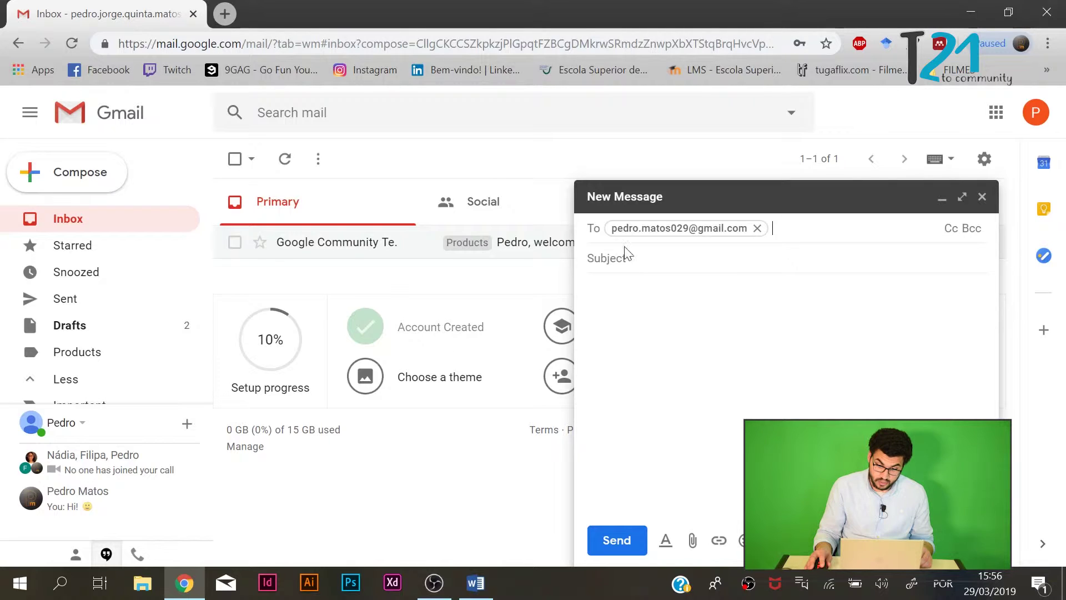
Add the second recipient's Gmail address to the To field, fixing a typo.
{"action": "mouse_move", "coordinate": [688, 229]}
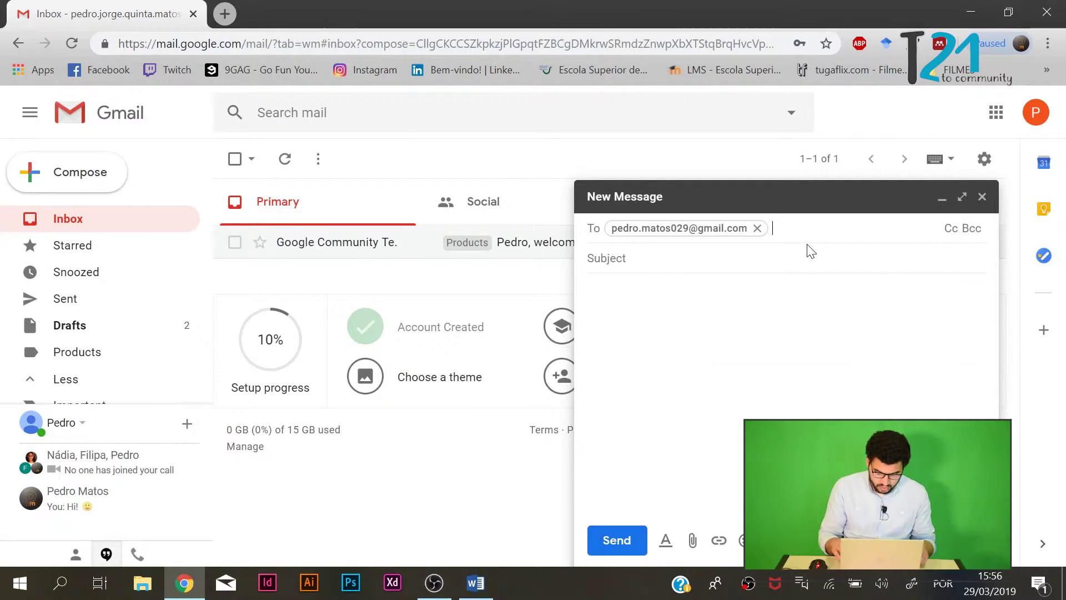
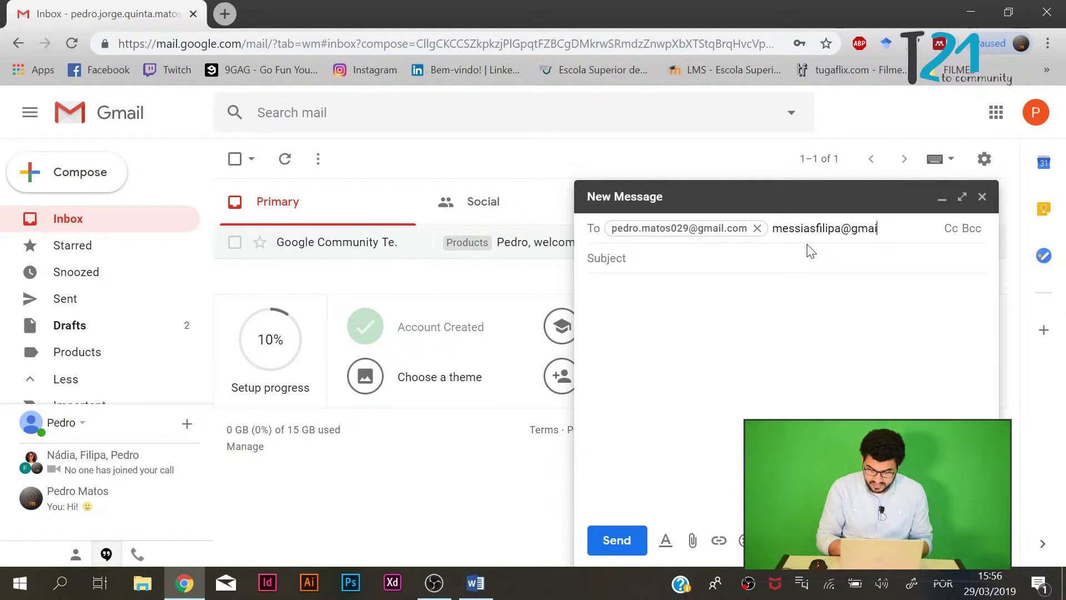
{"action": "key", "text": "Return"}
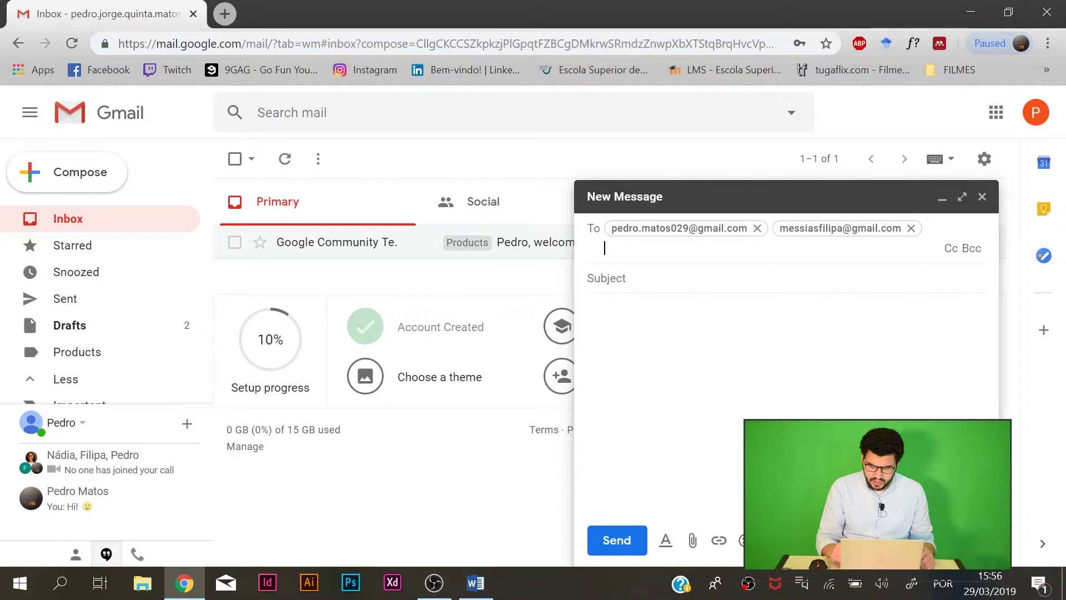
Give the draft subject 'test' and the body 'Hi, this a test email. :)' signed 'Truly yours,'.
{"action": "left_click", "coordinate": [675, 280]}
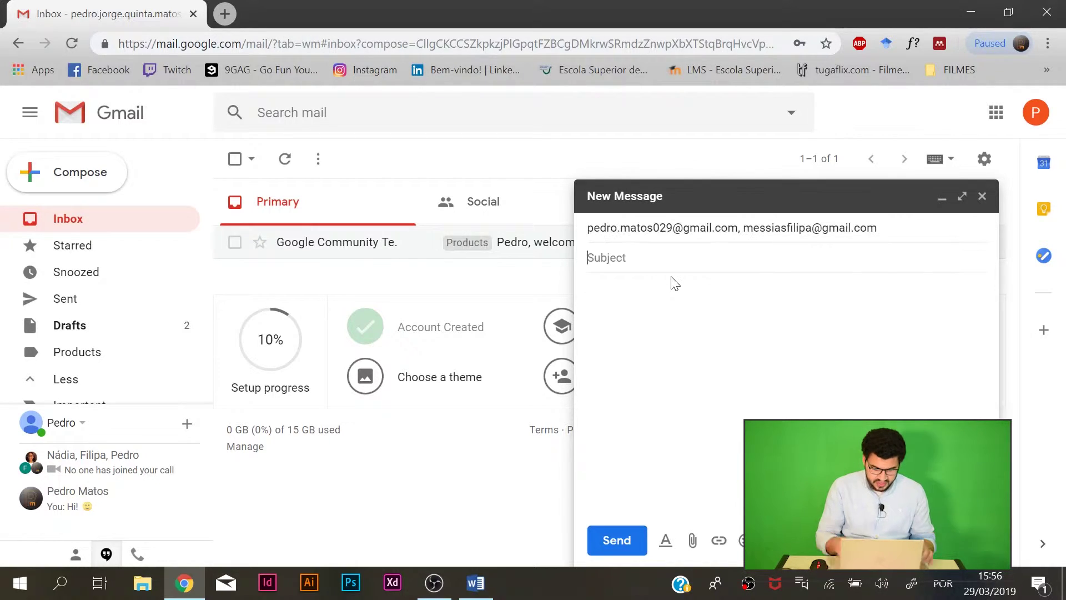
{"action": "type", "text": "test"}
{"action": "key", "text": "Tab"}
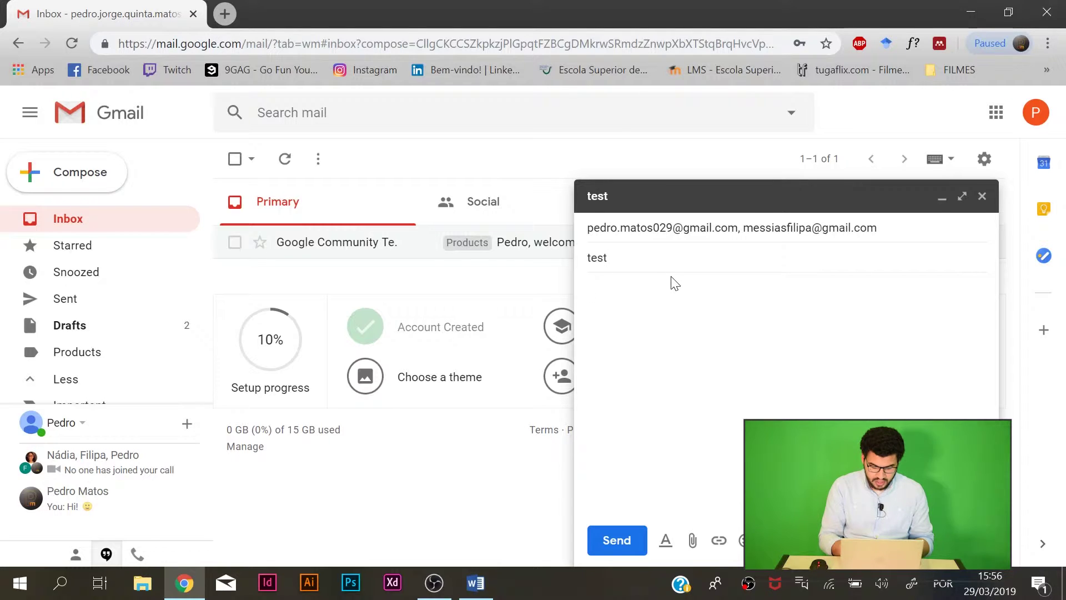
{"action": "type", "text": "Hi, "}
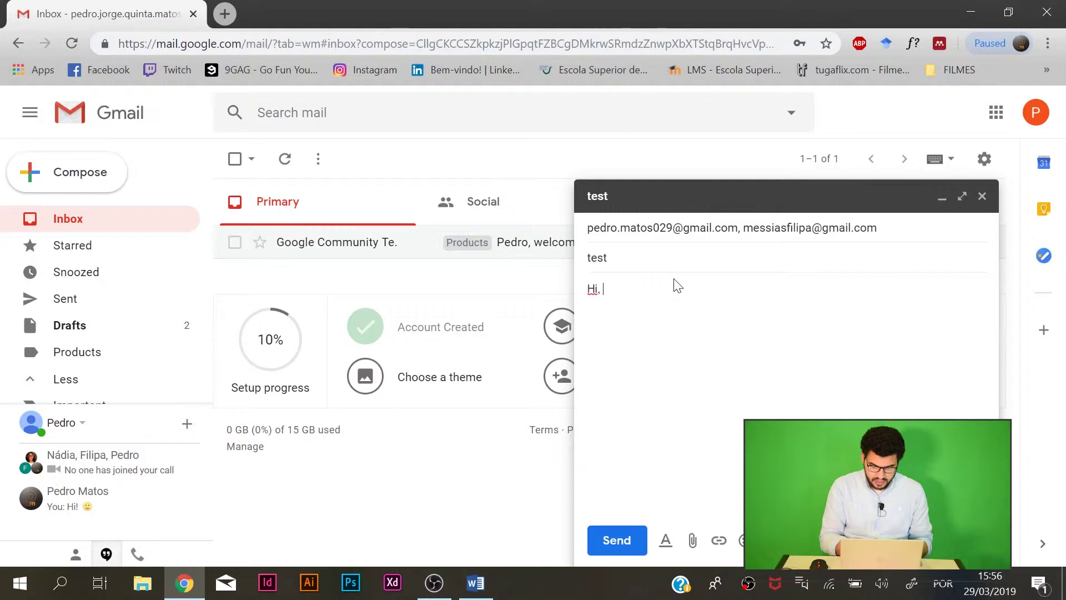
{"action": "type", "text": "this a d"}
{"action": "key", "text": "BackSpace"}
{"action": "type", "text": "test email. :)  "}
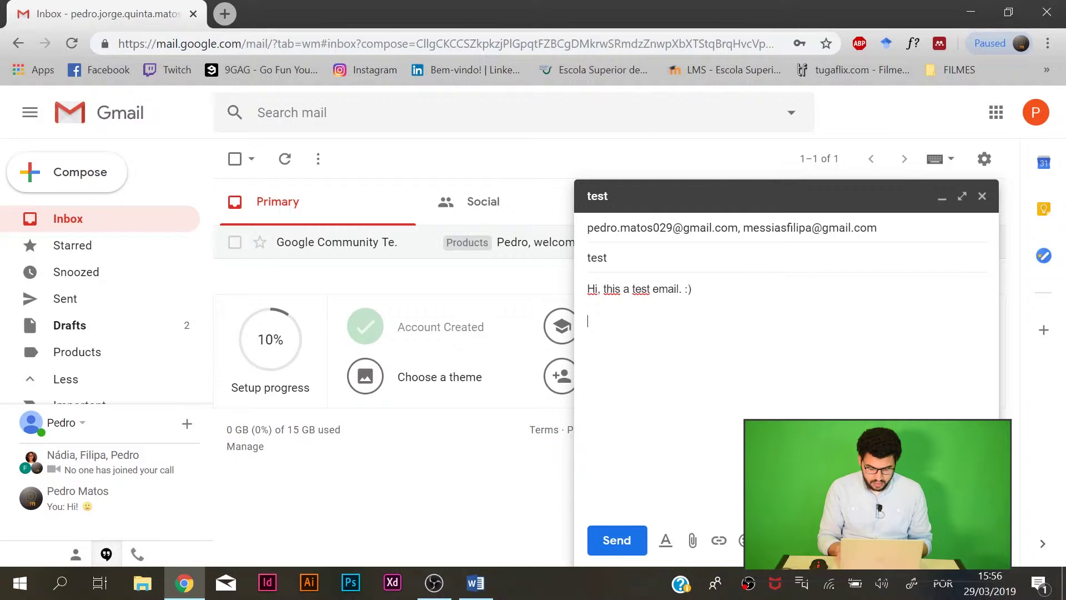
{"action": "type", "text": "Truly TY"}
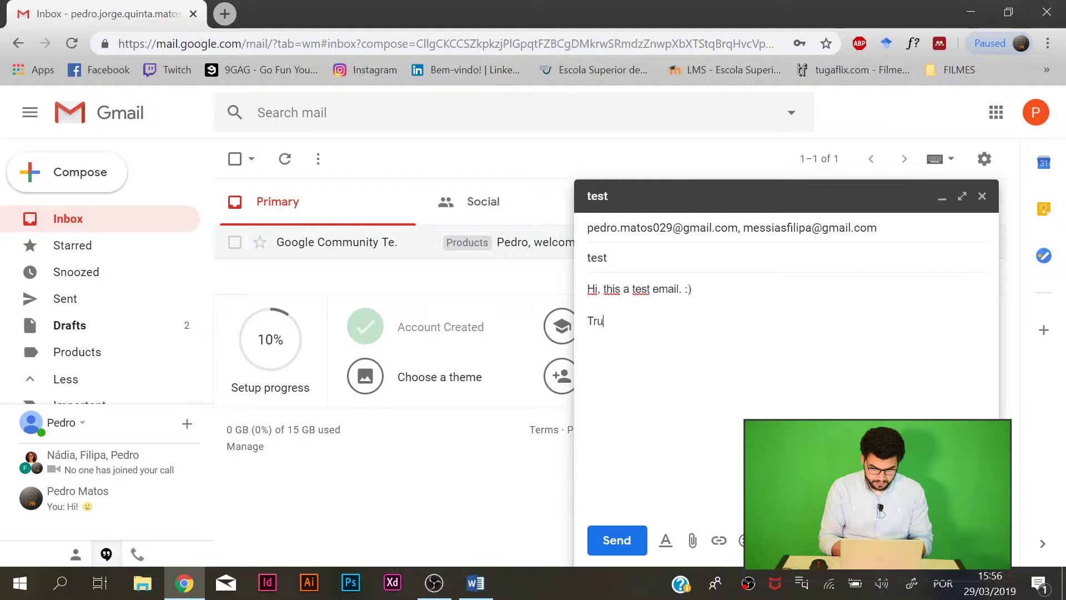
{"action": "key", "text": "BackSpace"}
{"action": "key", "text": "BackSpace"}
{"action": "type", "text": "yo"}
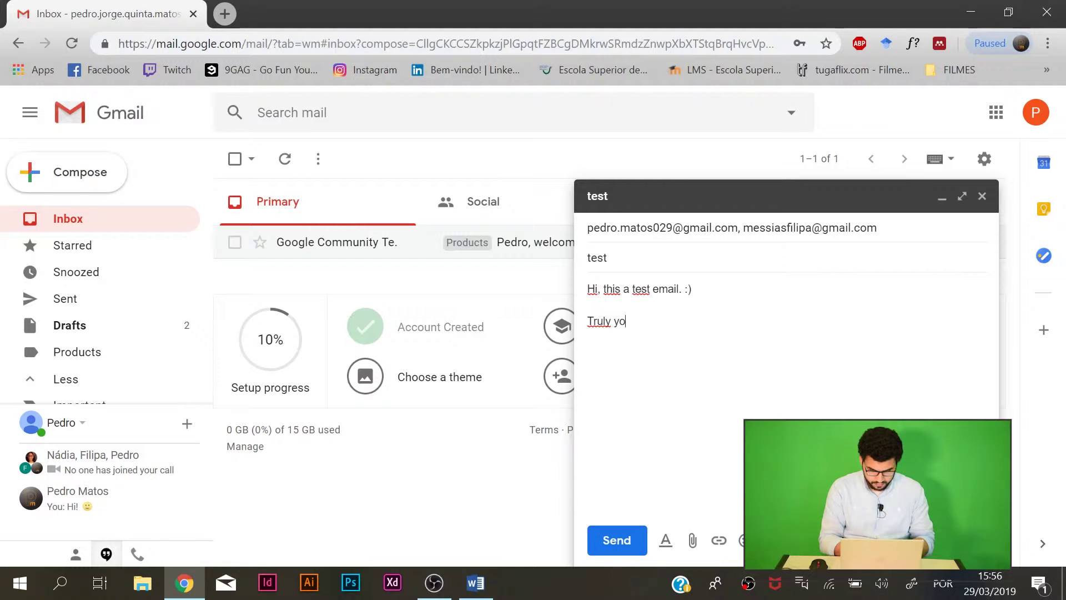
{"action": "type", "text": "urs,"}
Add the sender's name under 'Truly yours,' and insert a blank line above the sign-off.
{"action": "key", "text": "Return"}
{"action": "key", "text": "Return"}
{"action": "type", "text": "Pedro"}
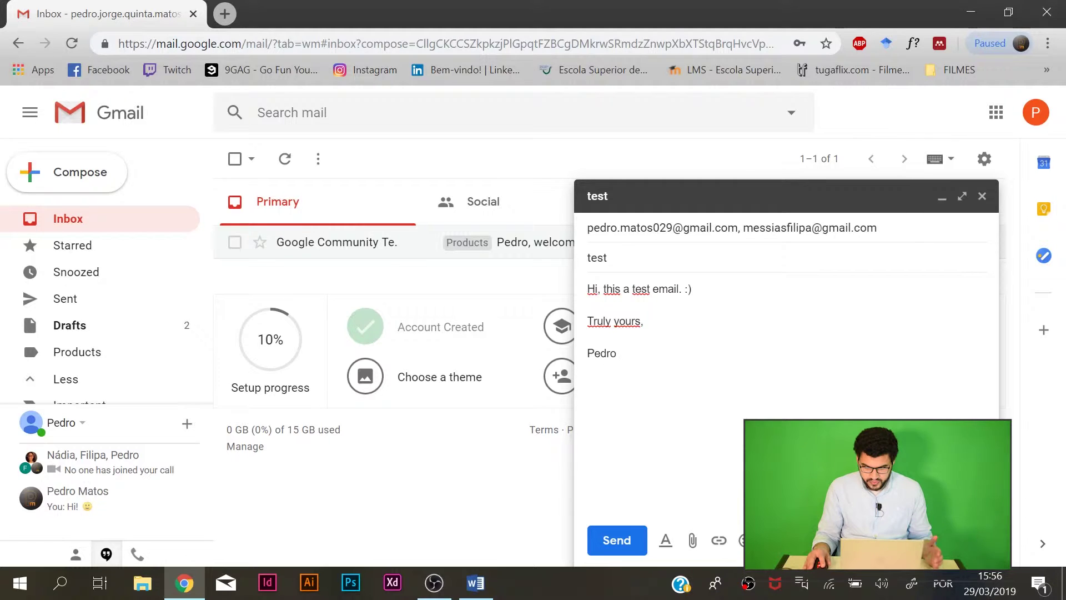
{"action": "key", "text": "ctrl+a"}
{"action": "left_click", "coordinate": [727, 272]}
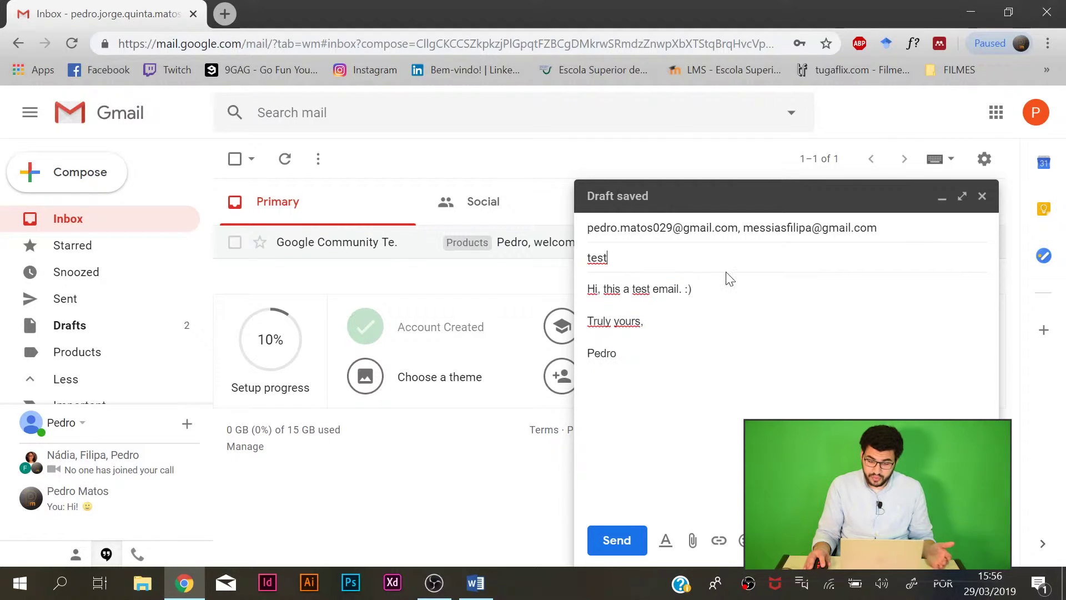
{"action": "key", "text": "Tab"}
{"action": "key", "text": "Right"}
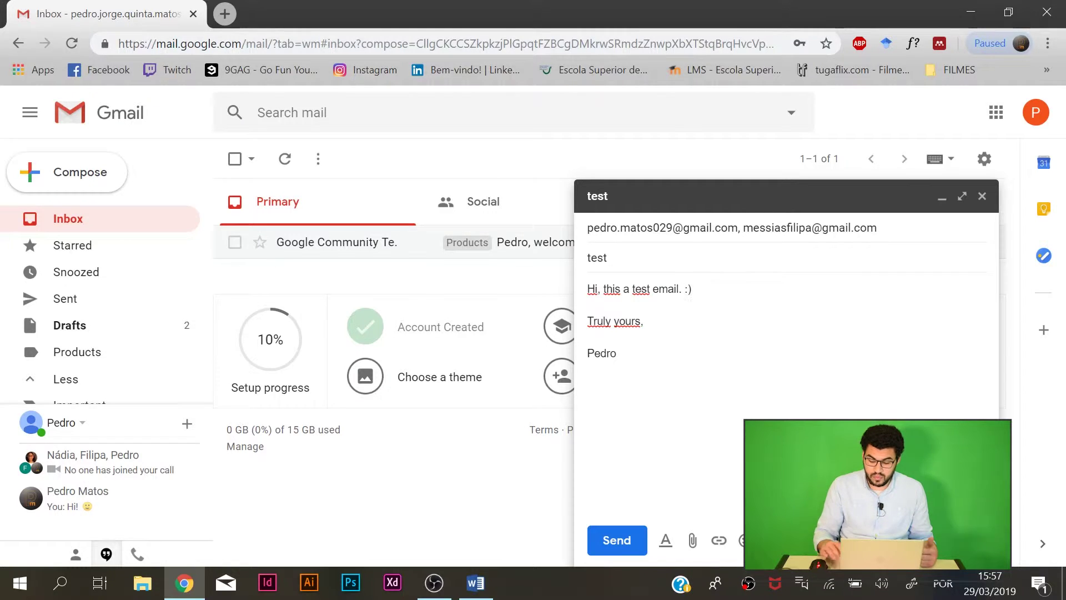
{"action": "key", "text": "Return"}
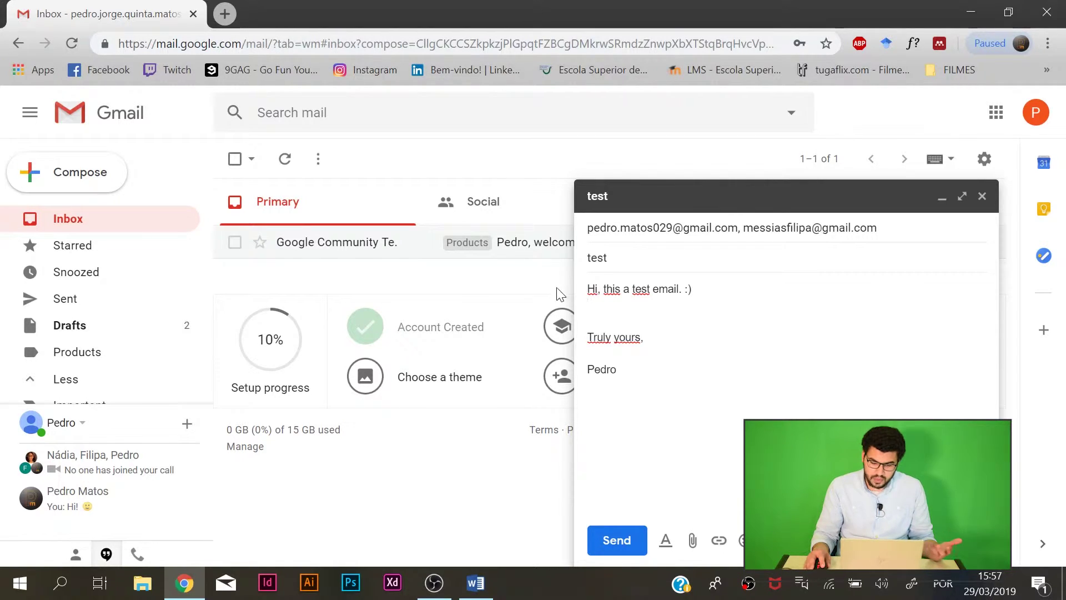
Select and deselect the 'Truly yours,' line, then expand the two To recipients for editing.
{"action": "left_click_drag", "start_coordinate": [644, 337], "coordinate": [580, 337]}
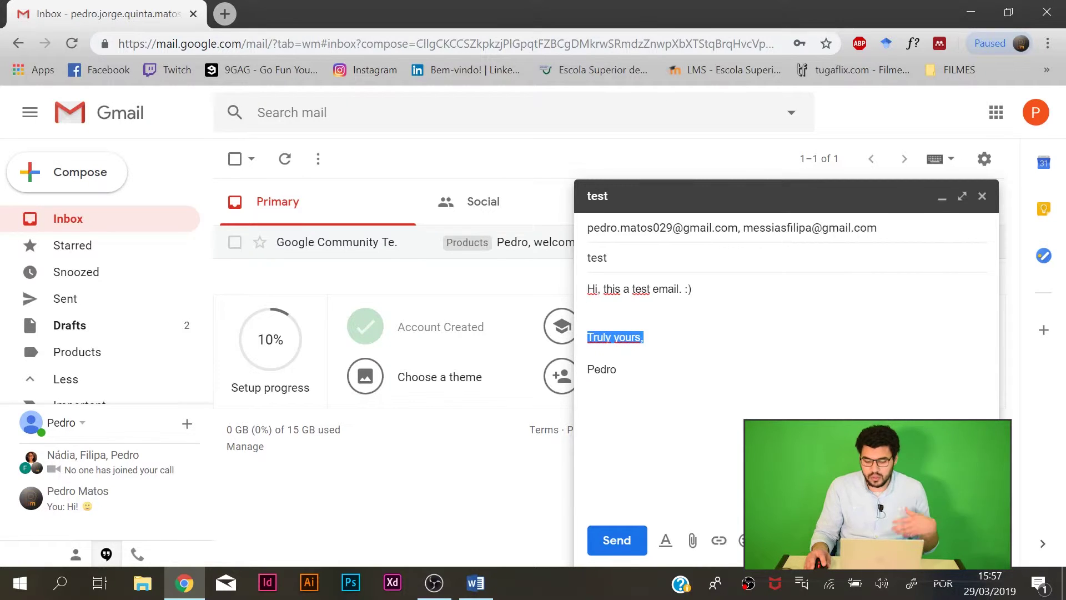
{"action": "left_click", "coordinate": [618, 369]}
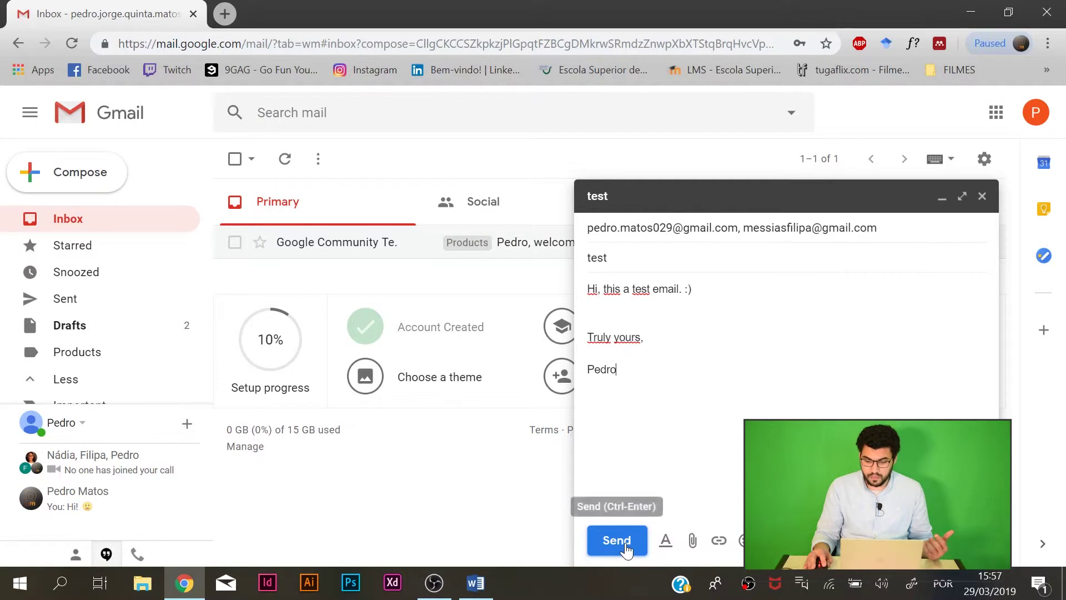
{"action": "left_click", "coordinate": [912, 228]}
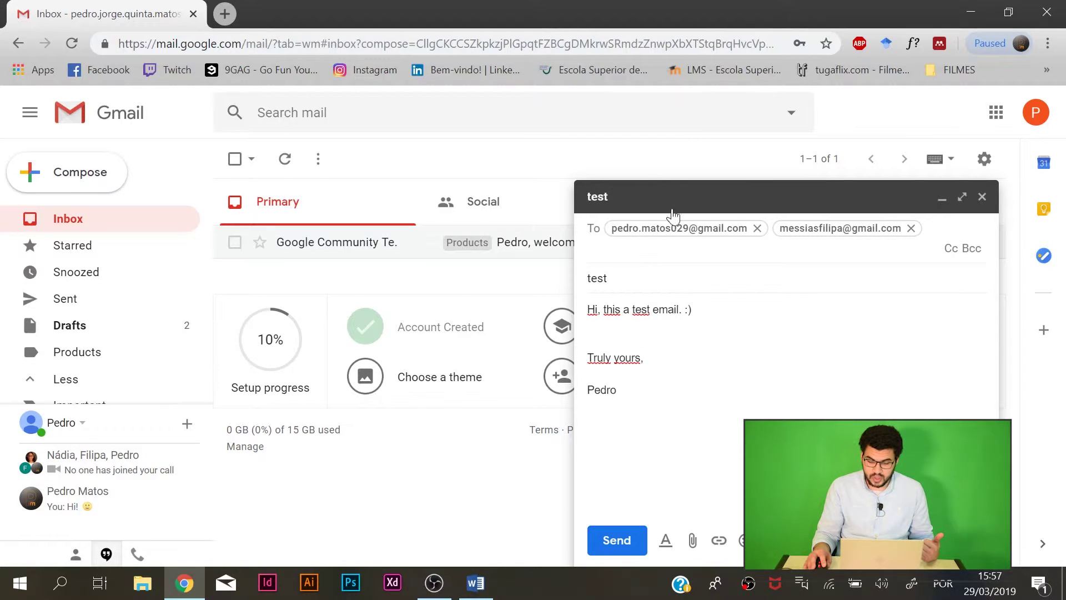
Show empty Cc and Bcc fields beneath the two To recipients.
{"action": "left_click", "coordinate": [952, 249]}
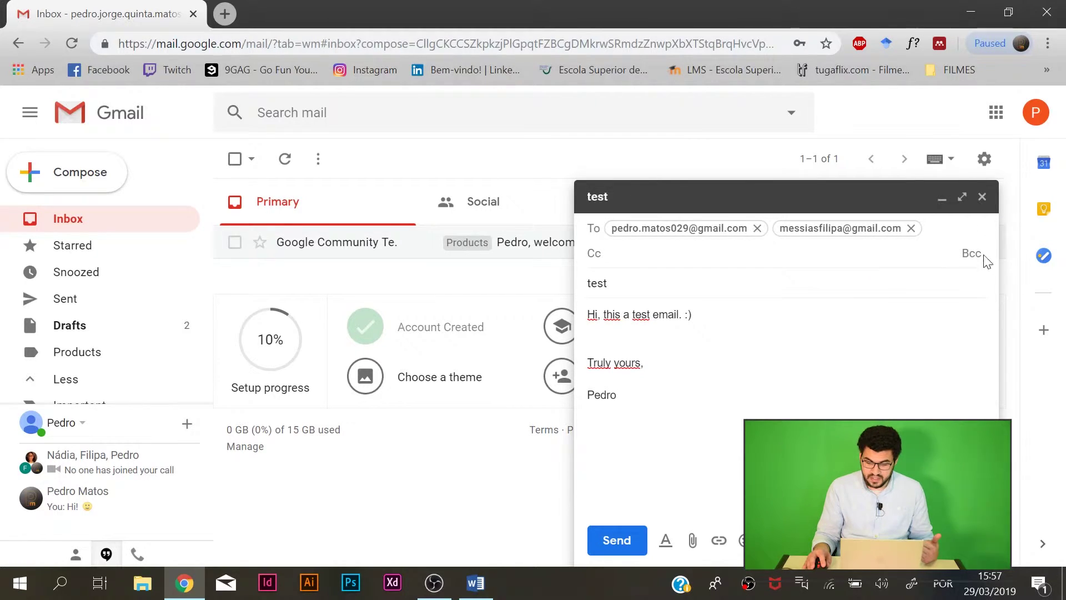
{"action": "left_click", "coordinate": [970, 255]}
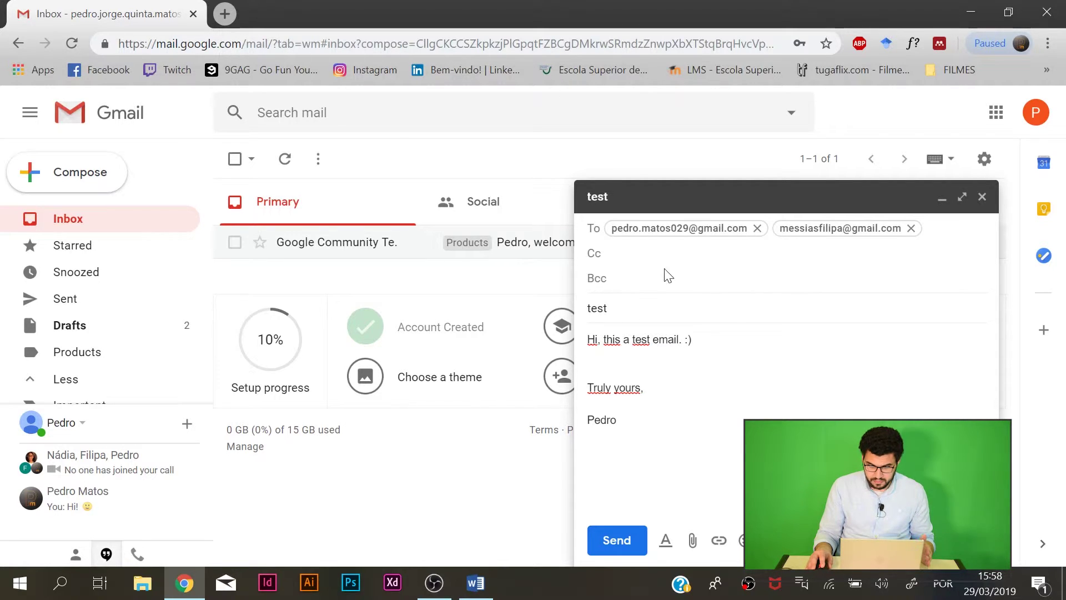
{"action": "key", "text": "Tab"}
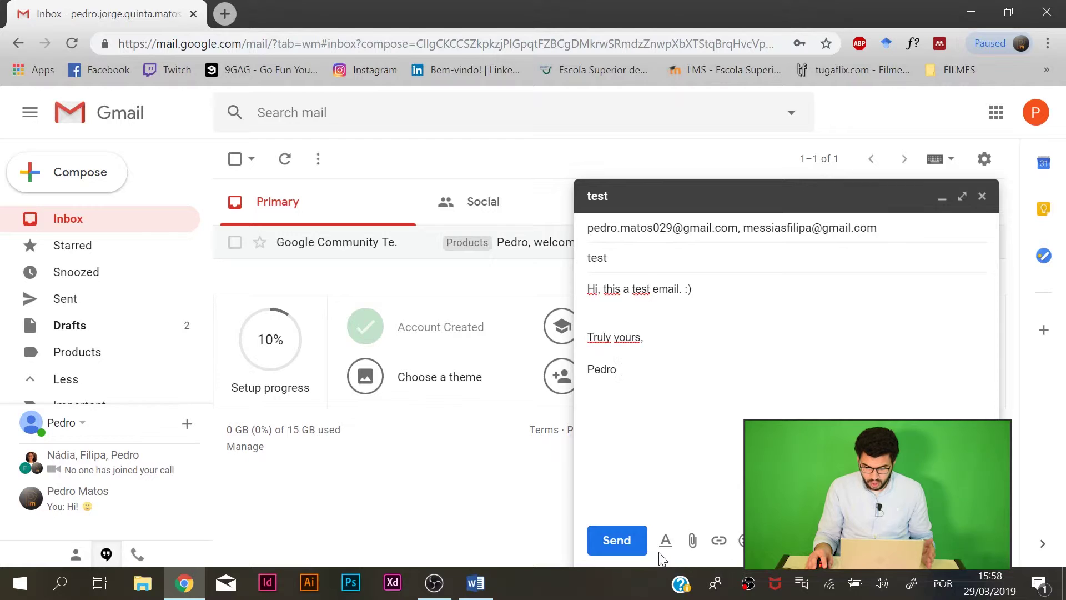
{"action": "left_click_drag", "start_coordinate": [645, 339], "coordinate": [585, 288]}
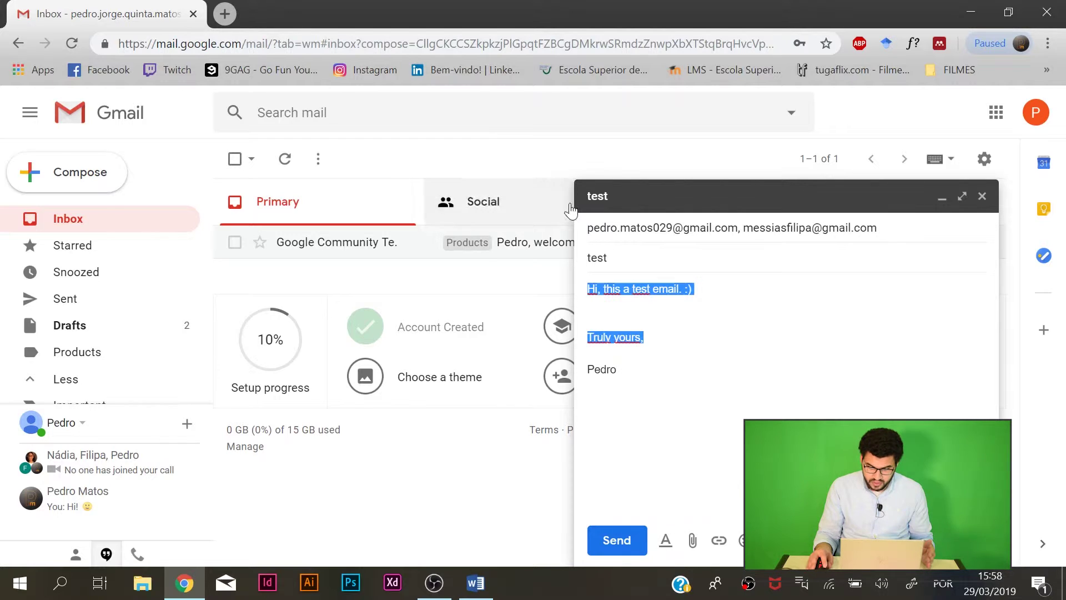
{"action": "left_click_drag", "start_coordinate": [617, 370], "coordinate": [572, 256]}
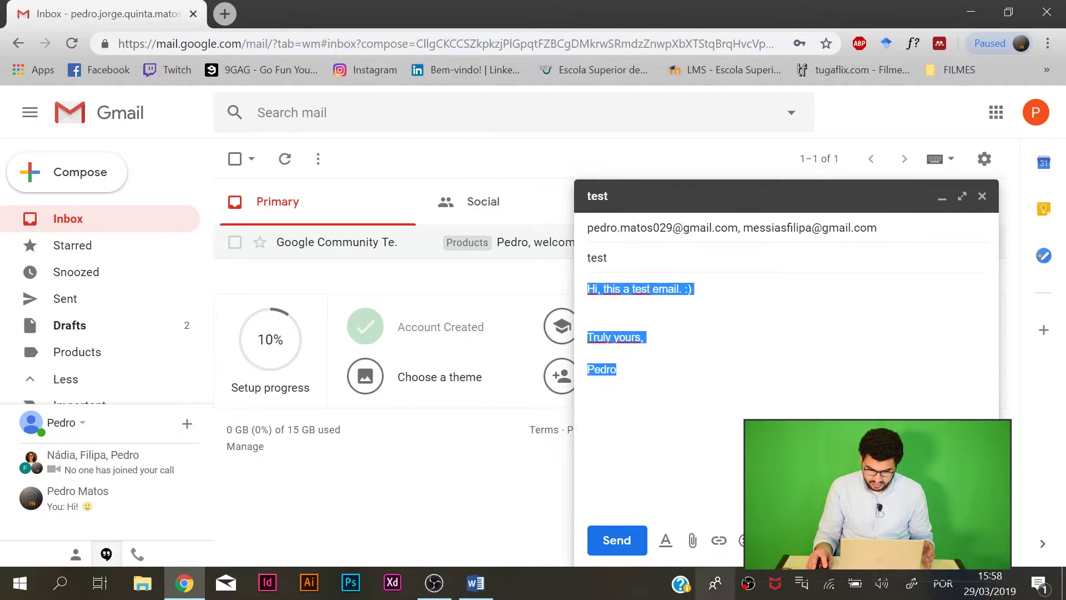
{"action": "left_click", "coordinate": [665, 541]}
{"action": "left_click", "coordinate": [688, 498]}
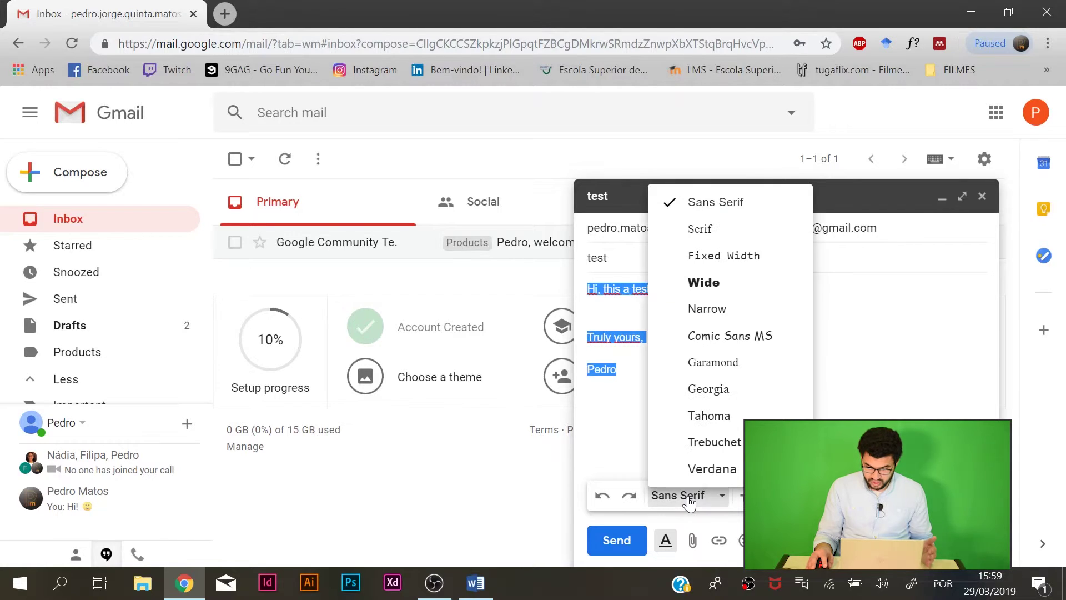
{"action": "left_click", "coordinate": [689, 501]}
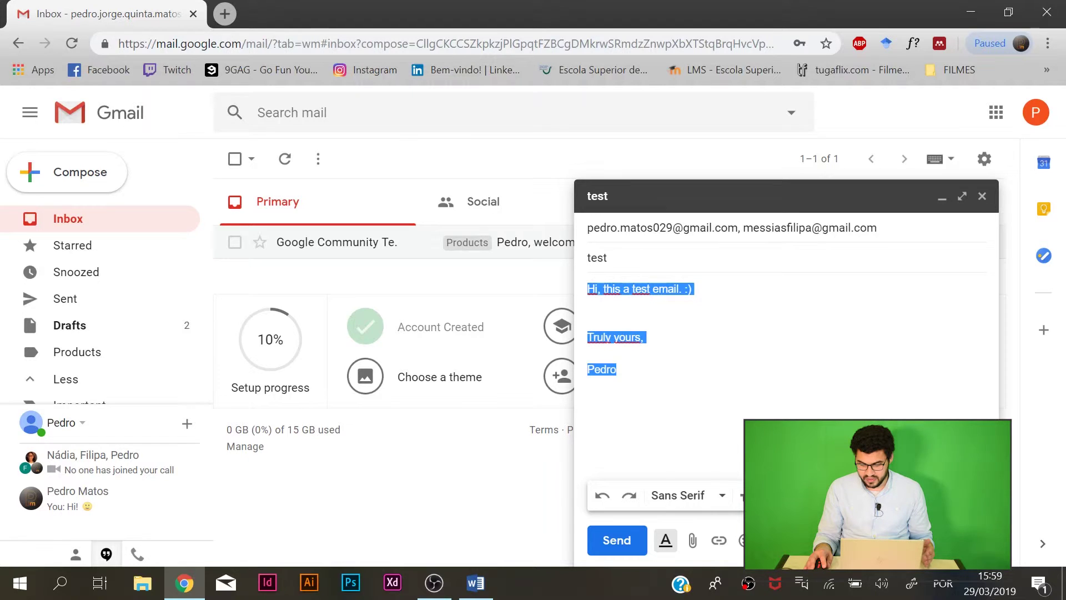
{"action": "left_click", "coordinate": [871, 496]}
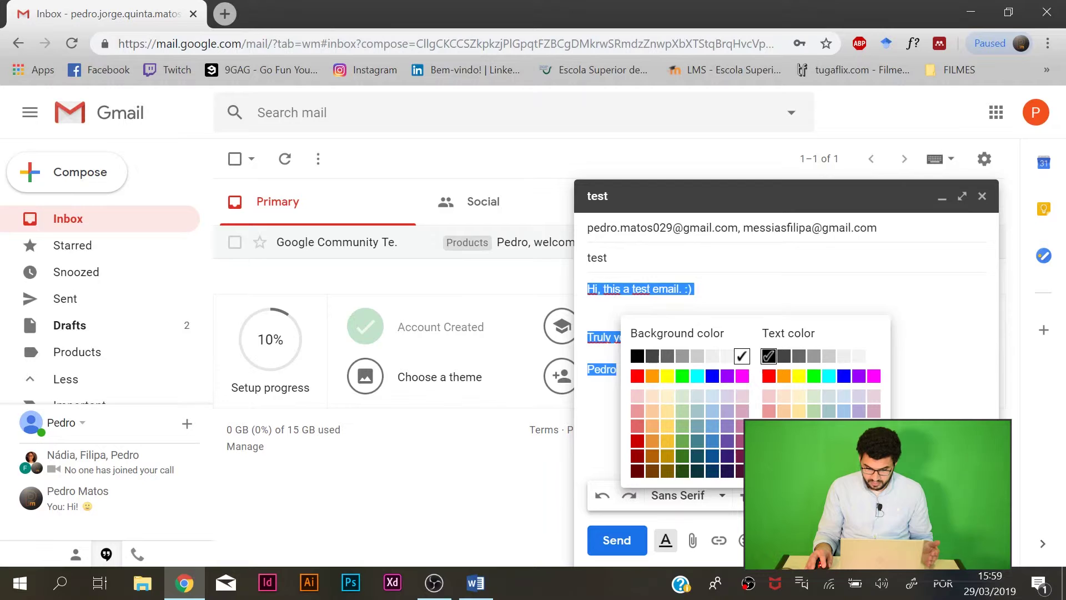
{"action": "left_click", "coordinate": [784, 426]}
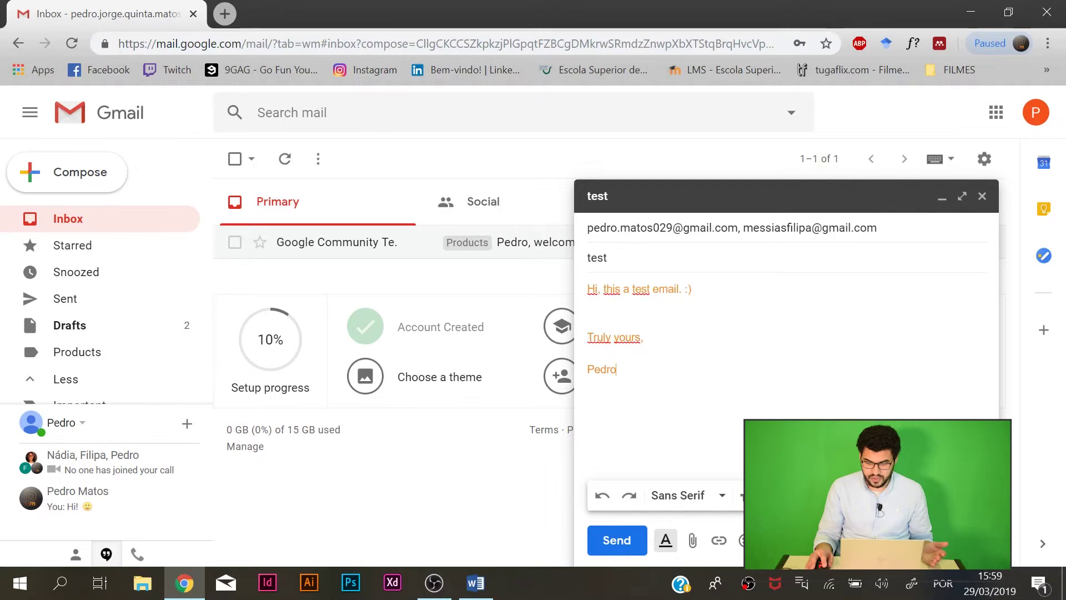
{"action": "left_click", "coordinate": [871, 496]}
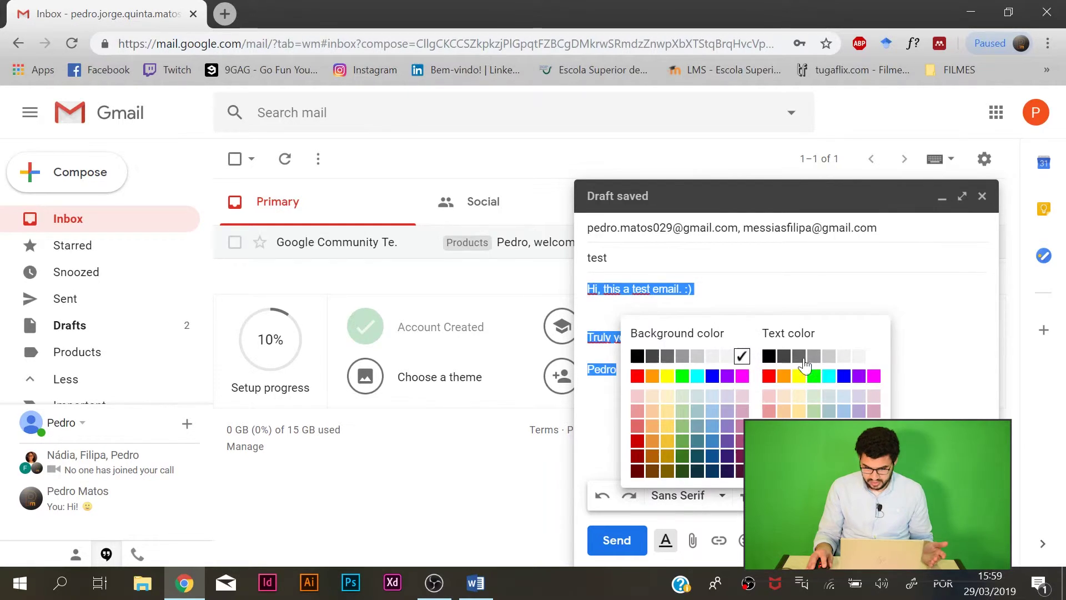
{"action": "left_click", "coordinate": [776, 357]}
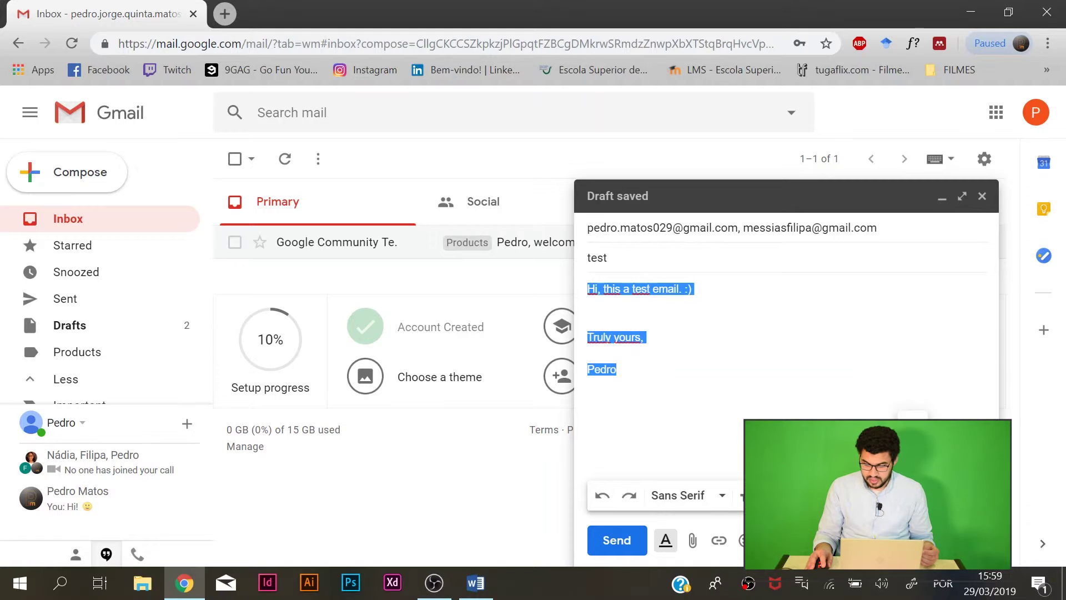
{"action": "left_click", "coordinate": [617, 369]}
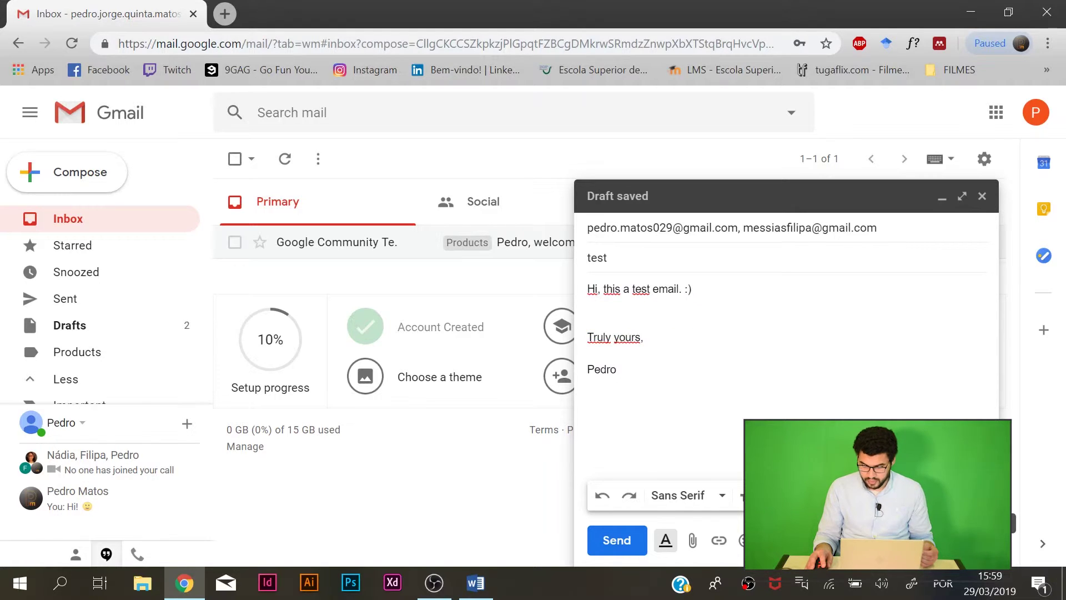
{"action": "left_click", "coordinate": [980, 495]}
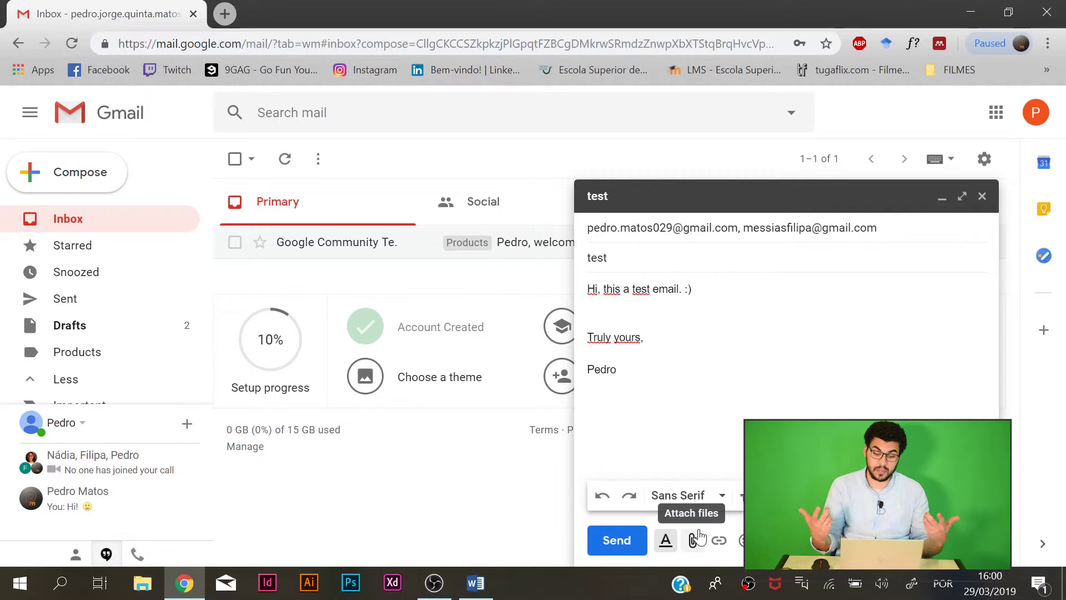
Attach adult-bowl-brunette-1153371.jpg from Downloads to the test email.
{"action": "left_click_drag", "start_coordinate": [621, 371], "coordinate": [561, 290]}
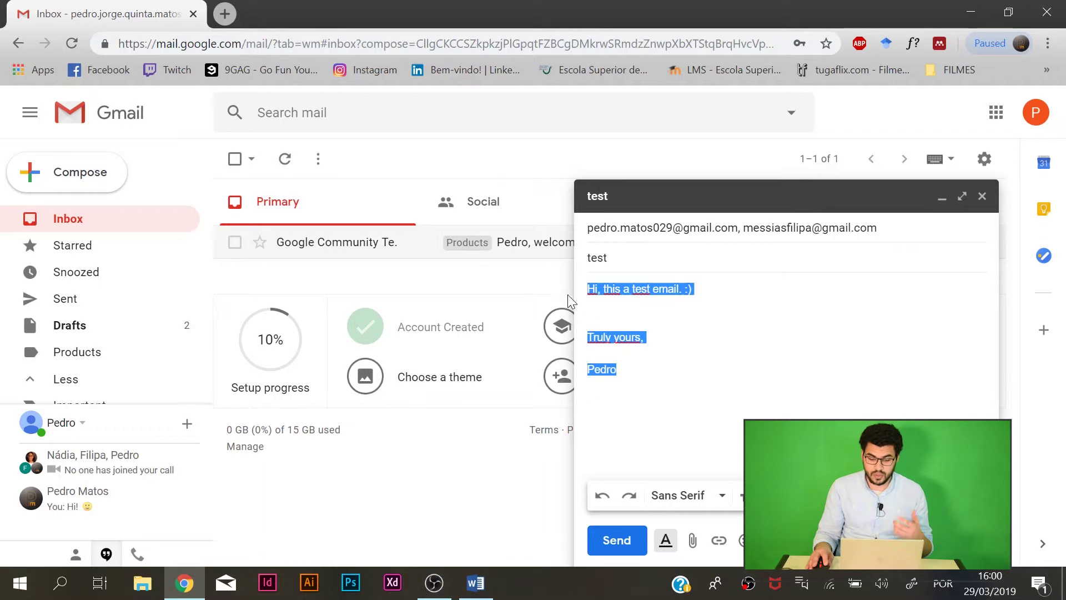
{"action": "left_click", "coordinate": [639, 400]}
{"action": "left_click", "coordinate": [689, 539]}
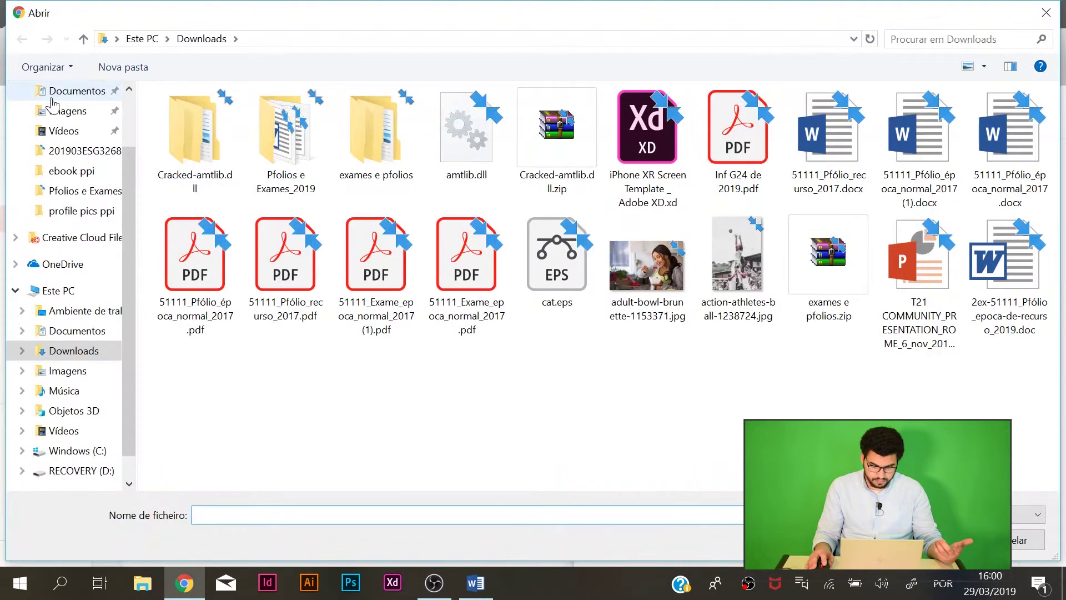
{"action": "left_click", "coordinate": [647, 267]}
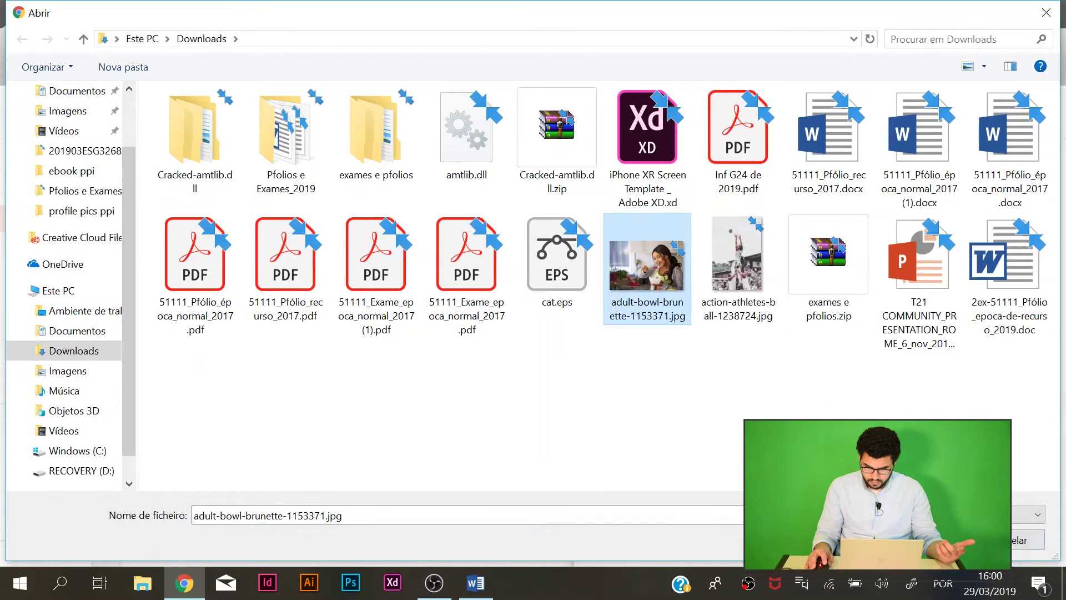
{"action": "double_click", "coordinate": [648, 266]}
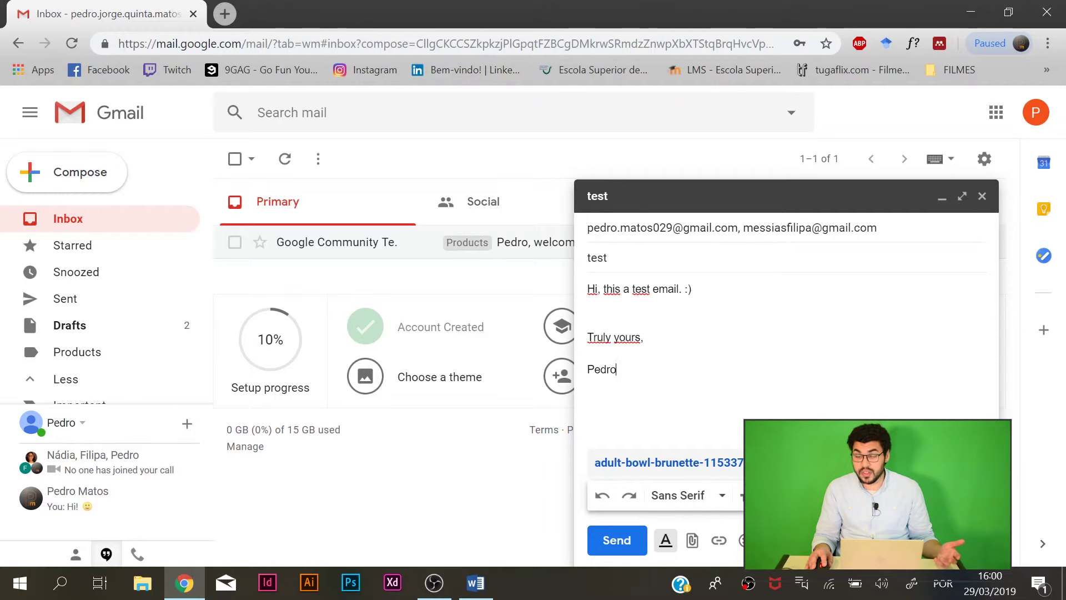
Attach action-athletes-ball-1238724.jpg as a second photo, dismissing the Google Drive notice.
{"action": "left_click", "coordinate": [693, 542]}
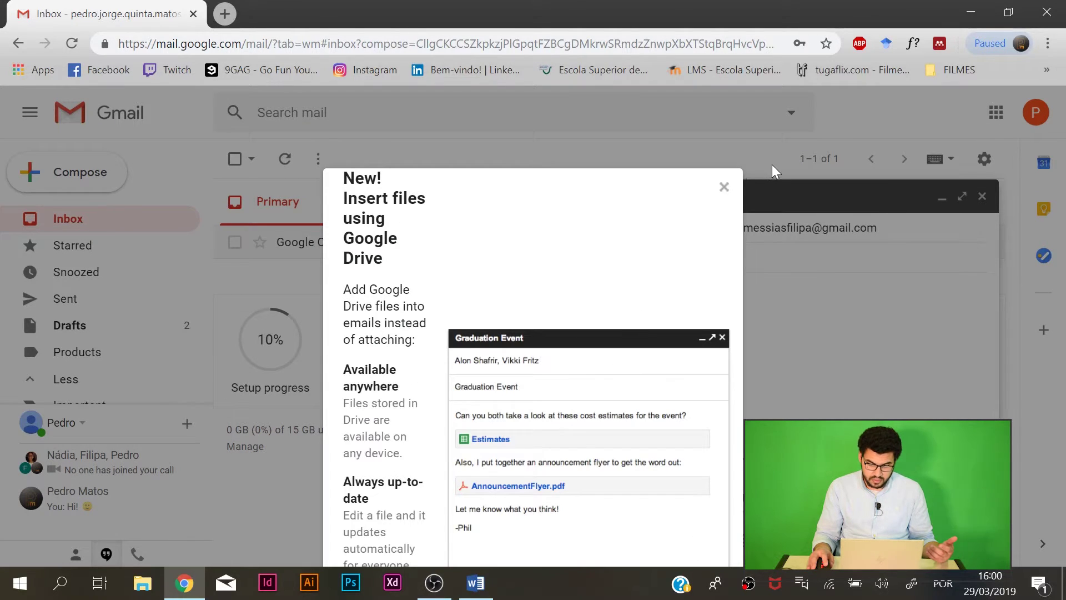
{"action": "left_click", "coordinate": [725, 187]}
{"action": "left_click", "coordinate": [738, 261]}
{"action": "key", "text": "Return"}
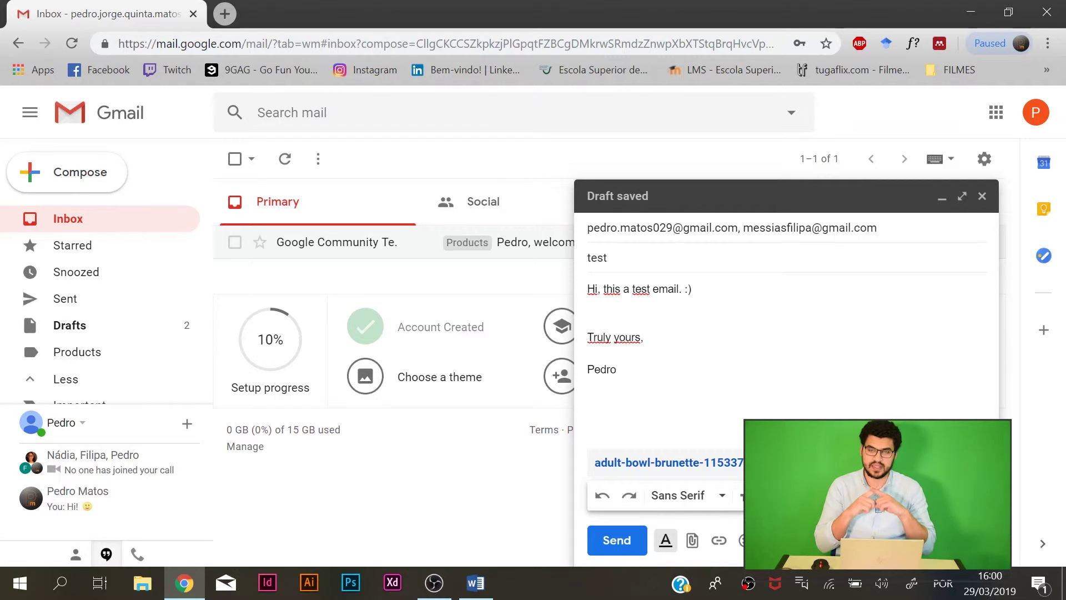
{"action": "left_click", "coordinate": [720, 541]}
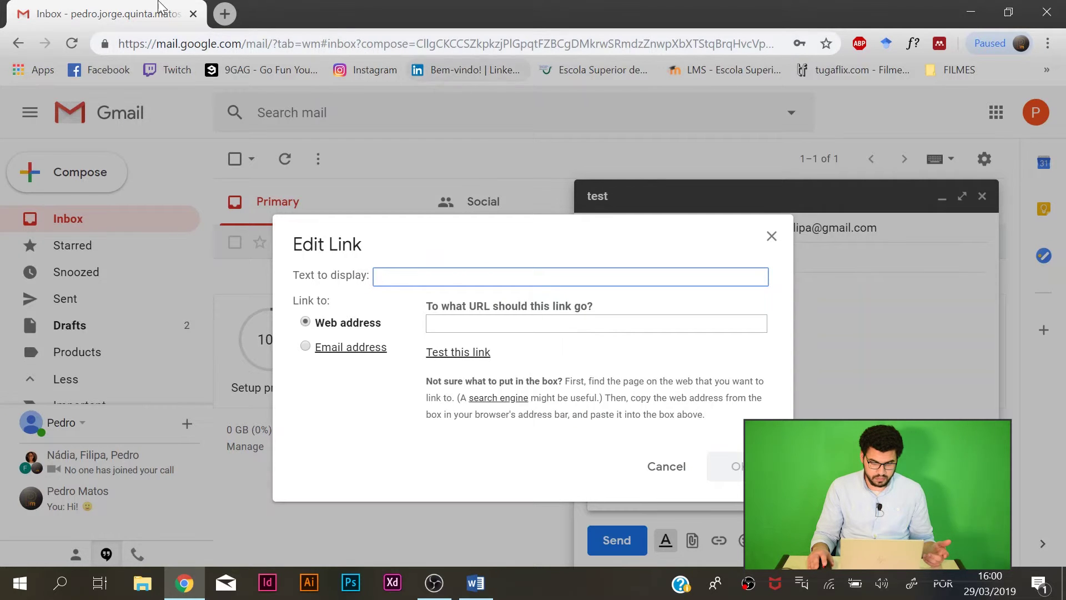
{"action": "left_click", "coordinate": [218, 16]}
{"action": "type", "text": "google"}
{"action": "key", "text": "Return"}
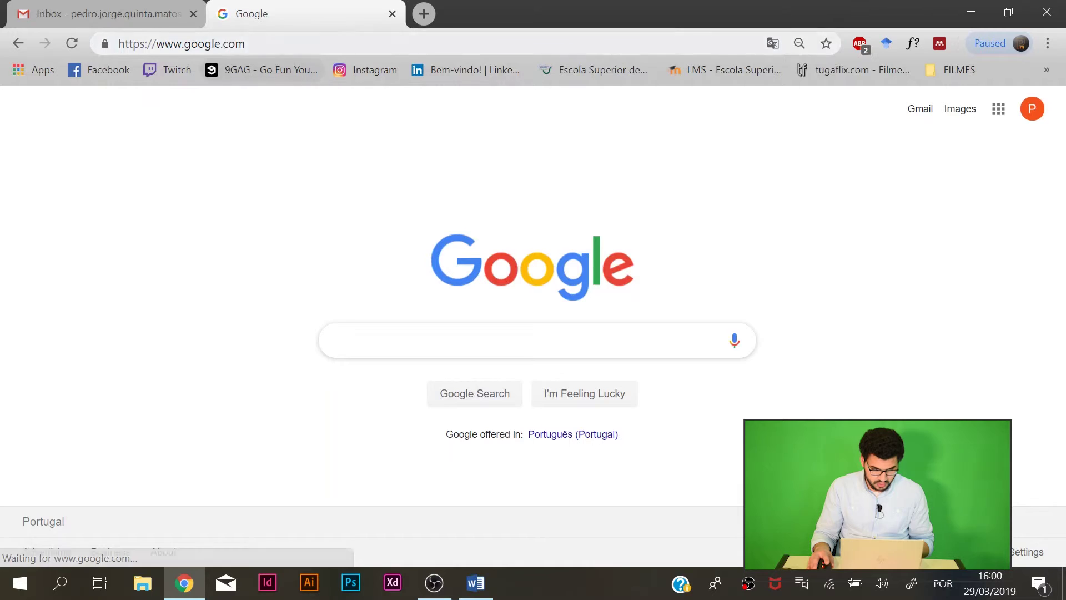
{"action": "left_click", "coordinate": [139, 44]}
{"action": "key", "text": "ctrl+c"}
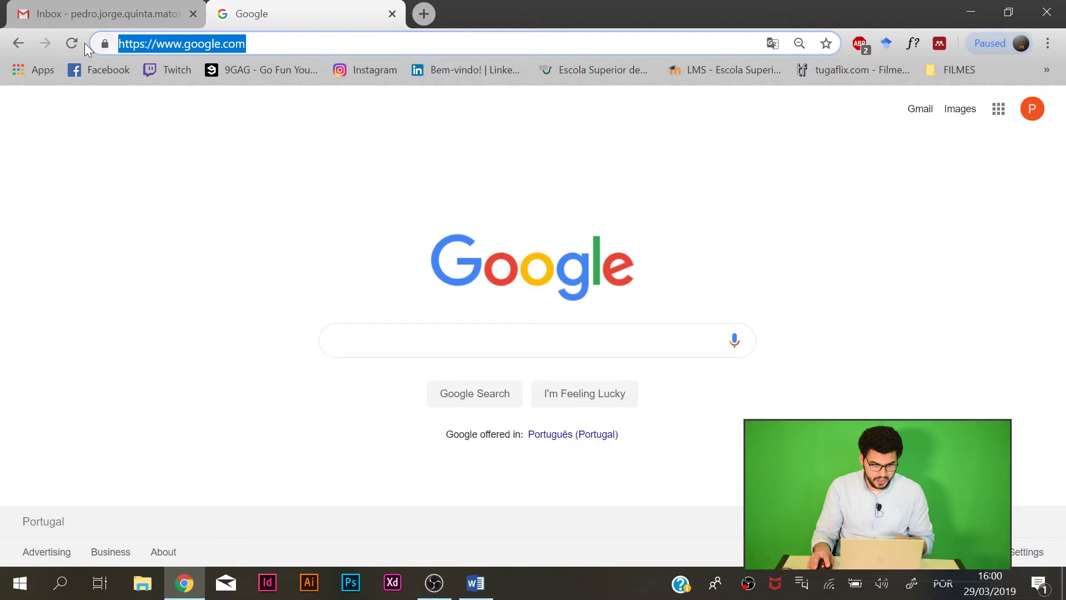
{"action": "left_click", "coordinate": [109, 12]}
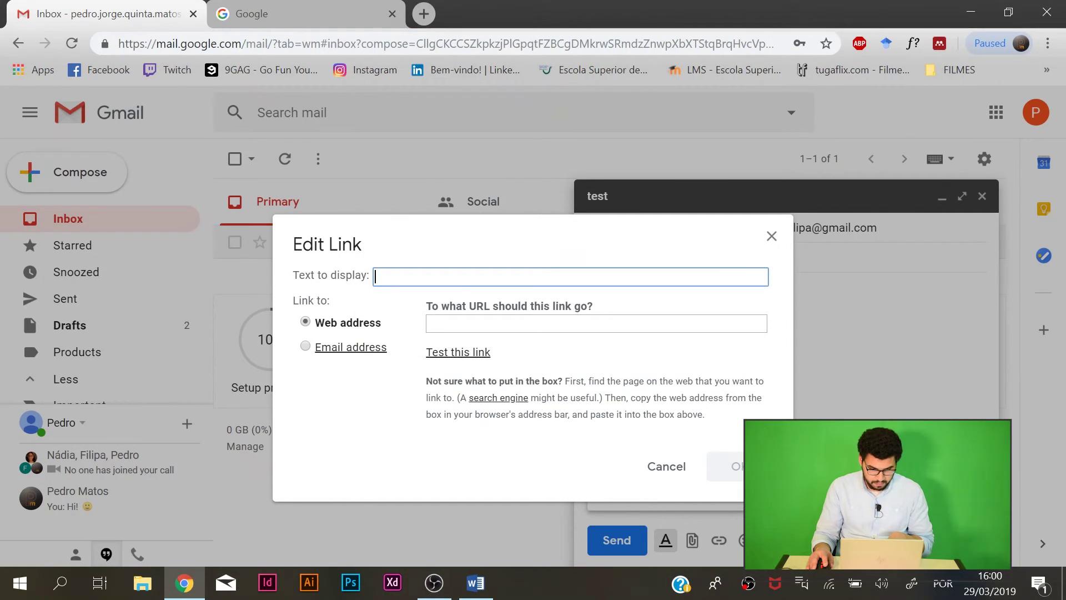
{"action": "key", "text": "ctrl+v"}
{"action": "left_click", "coordinate": [532, 325]}
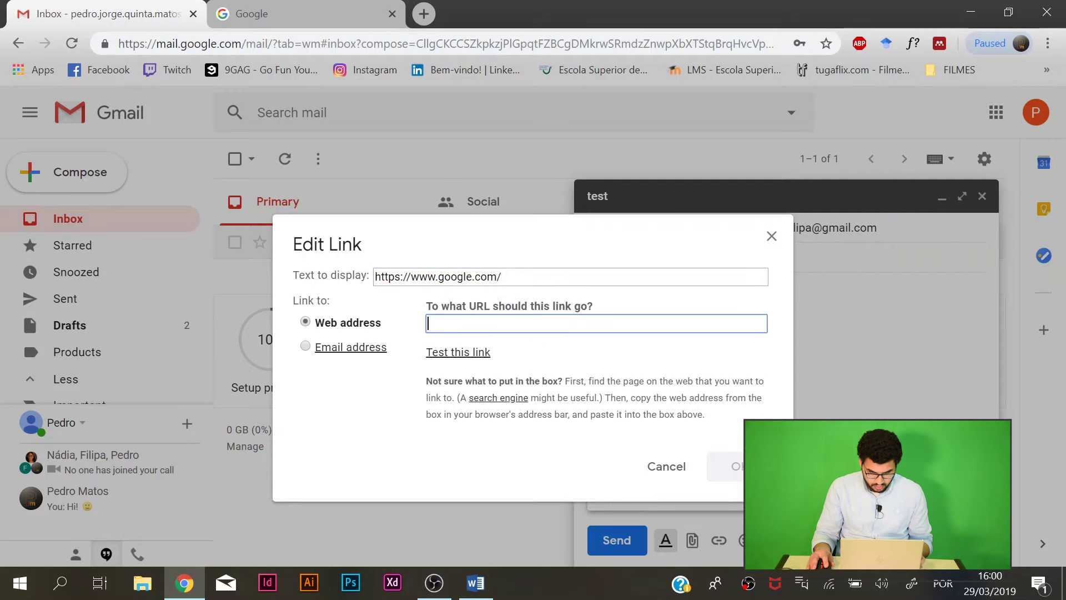
{"action": "triple_click", "coordinate": [537, 276]}
{"action": "key", "text": "ctrl+x"}
{"action": "left_click", "coordinate": [497, 324]}
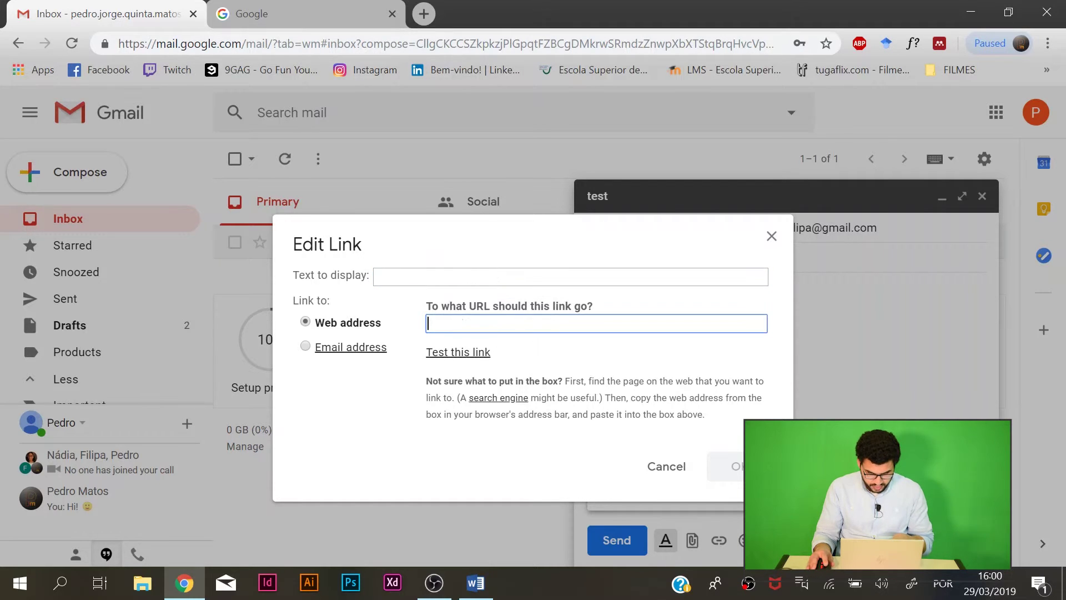
{"action": "key", "text": "ctrl+v"}
{"action": "left_click", "coordinate": [733, 468]}
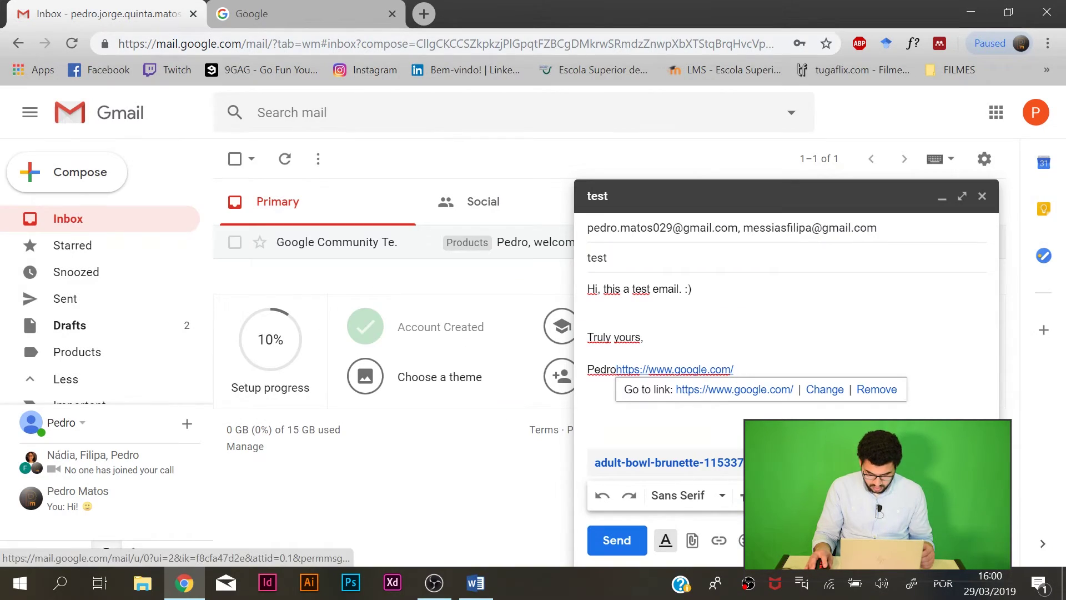
{"action": "left_click", "coordinate": [616, 370]}
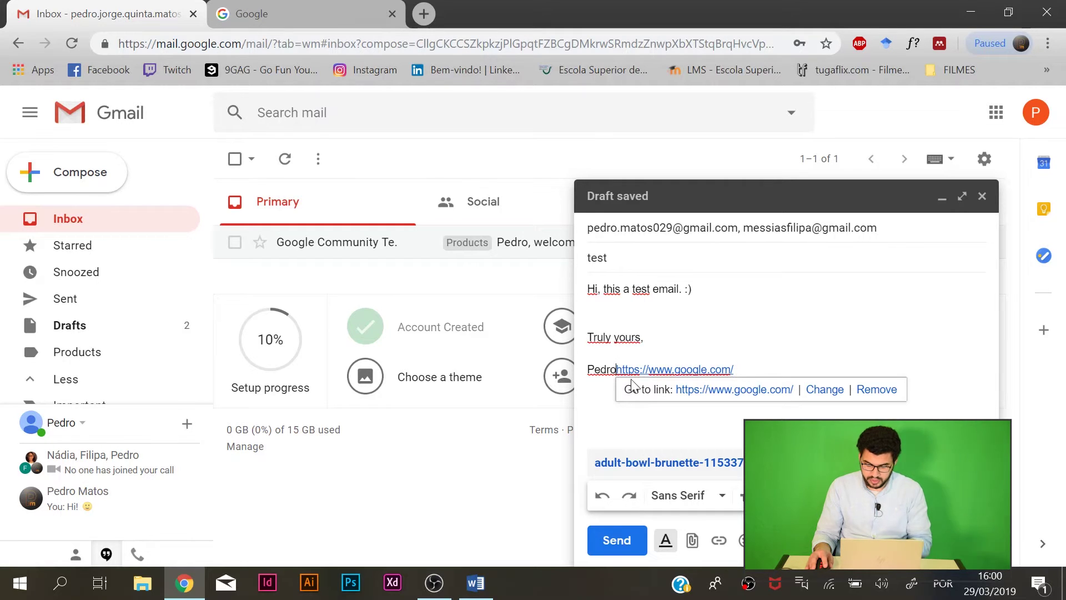
{"action": "key", "text": "Return"}
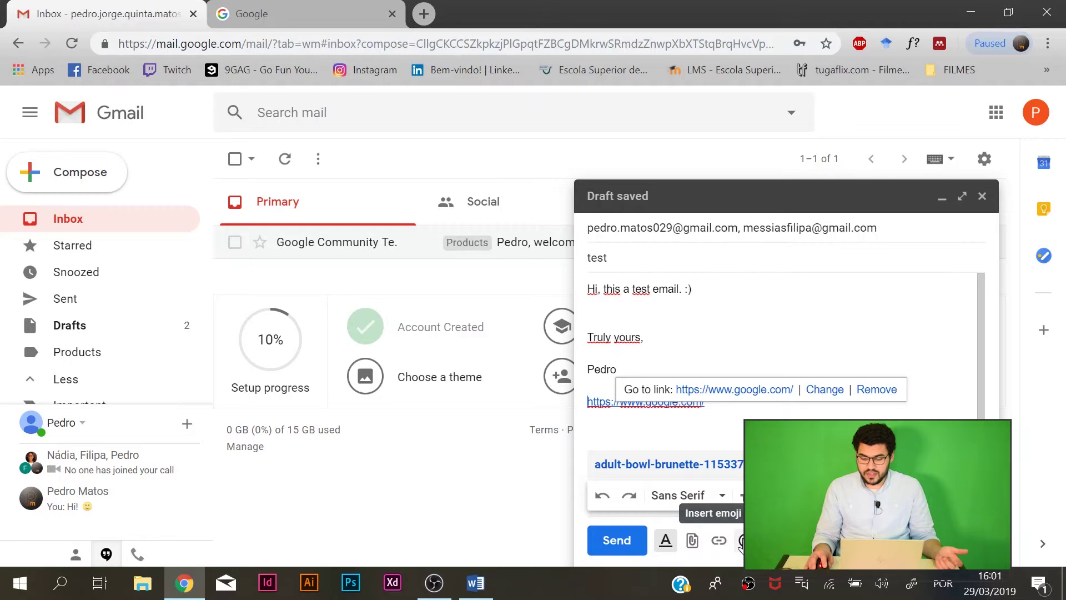
{"action": "left_click", "coordinate": [747, 338]}
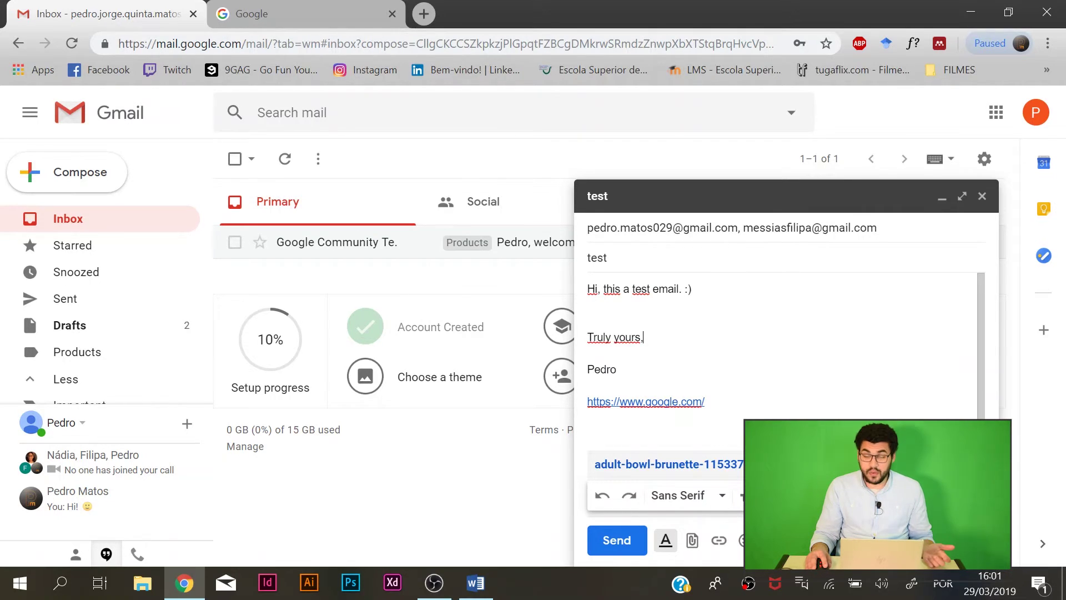
{"action": "scroll", "coordinate": [778, 445], "scroll_direction": "down", "scroll_amount": 1}
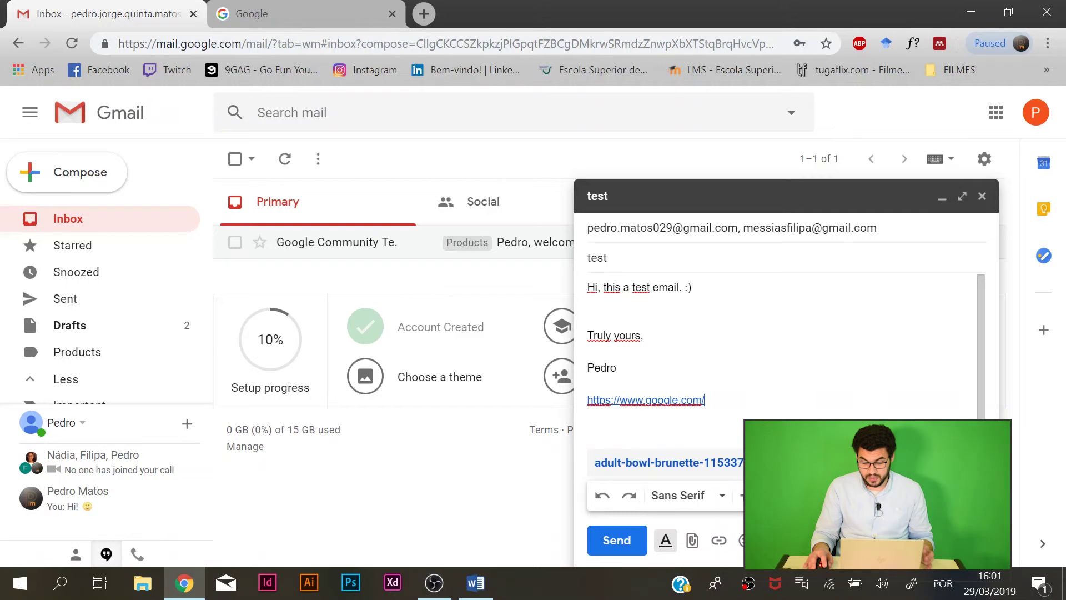
Upload adult-bowl-brunette-1153371.jpg and insert it inline in the email body.
{"action": "left_click", "coordinate": [799, 540]}
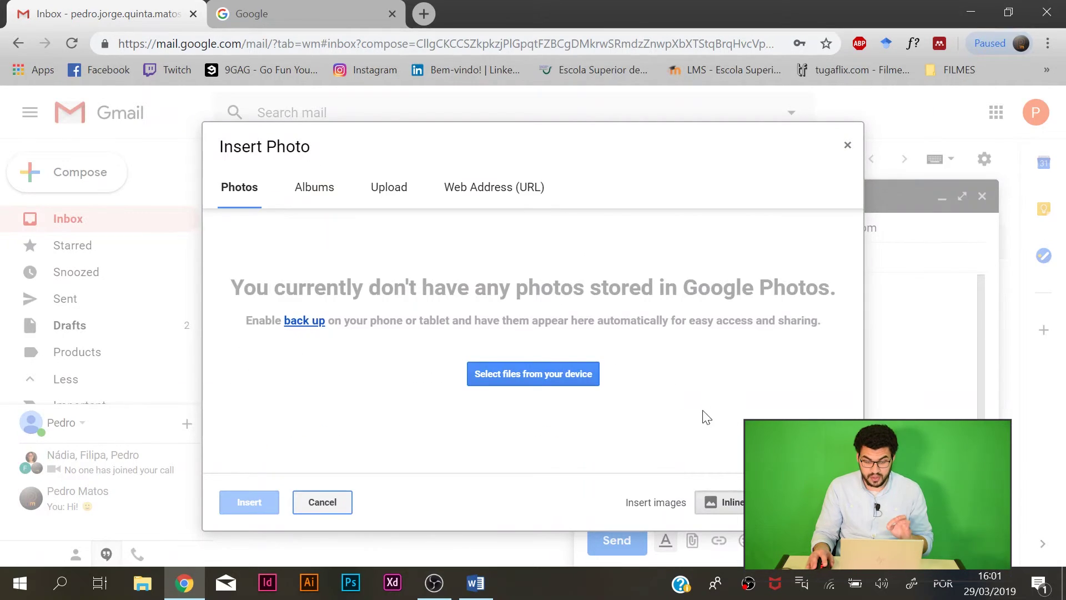
{"action": "left_click", "coordinate": [327, 191]}
{"action": "left_click", "coordinate": [388, 190]}
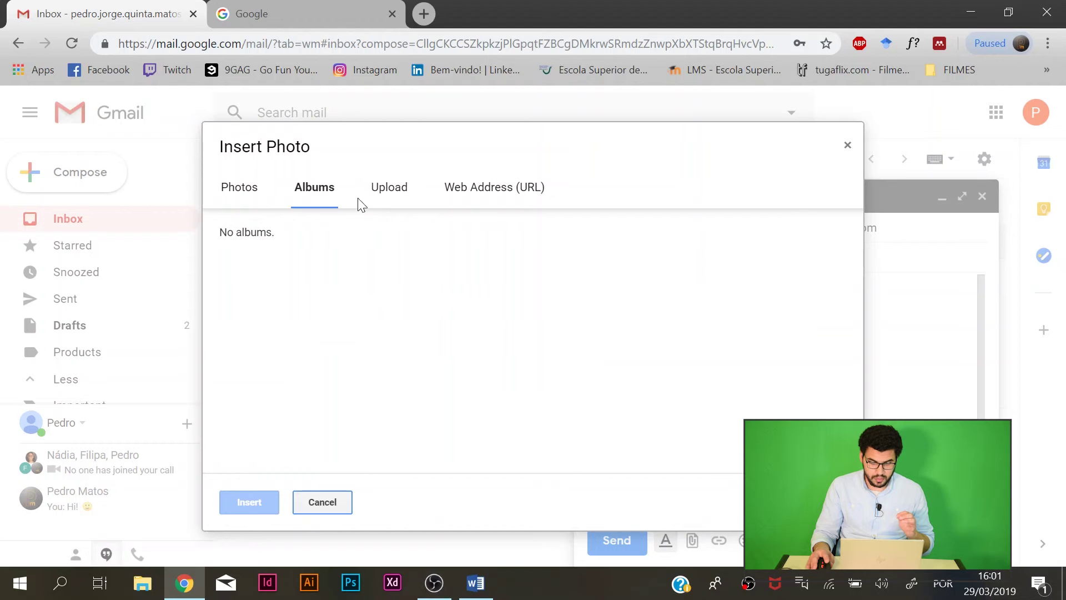
{"action": "left_click", "coordinate": [545, 370]}
{"action": "left_click", "coordinate": [467, 139]}
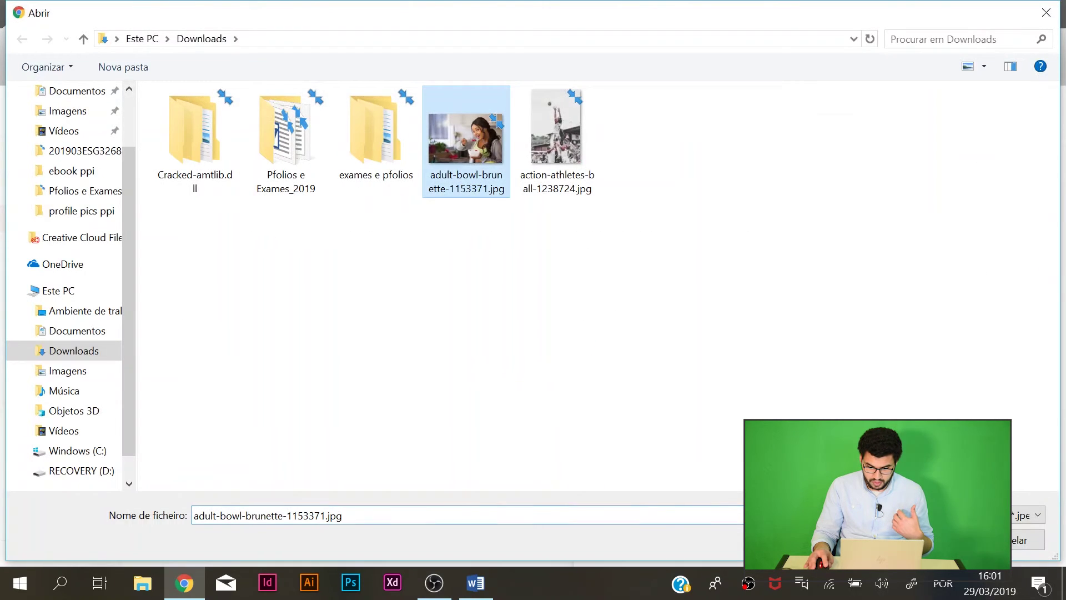
{"action": "key", "text": "Return"}
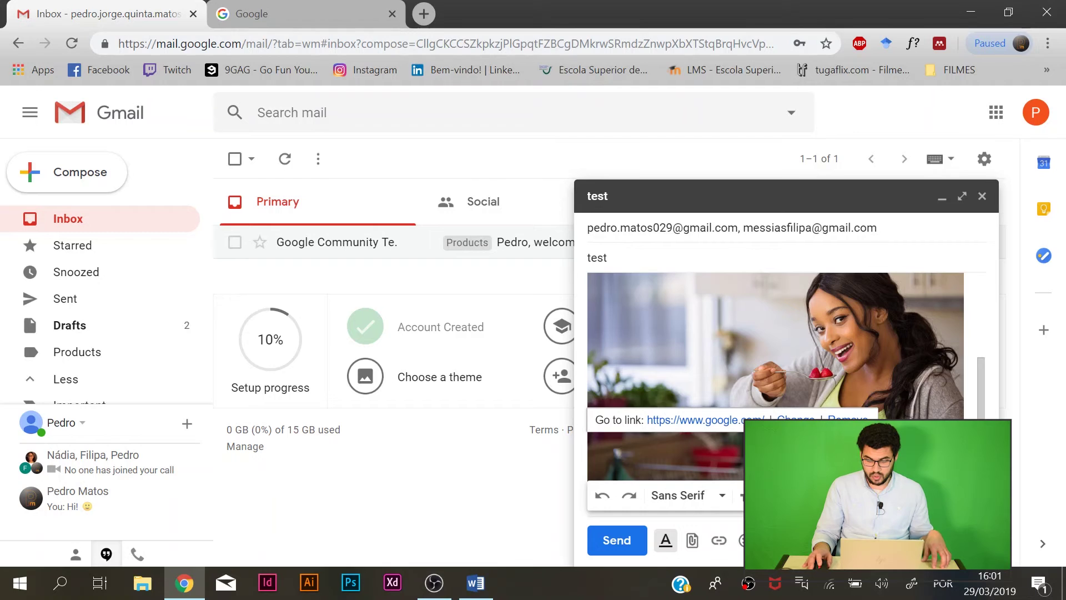
Review the finished test email and send it to both recipients.
{"action": "scroll", "coordinate": [778, 344], "scroll_direction": "up", "scroll_amount": 3}
{"action": "scroll", "coordinate": [777, 345], "scroll_direction": "down", "scroll_amount": 5}
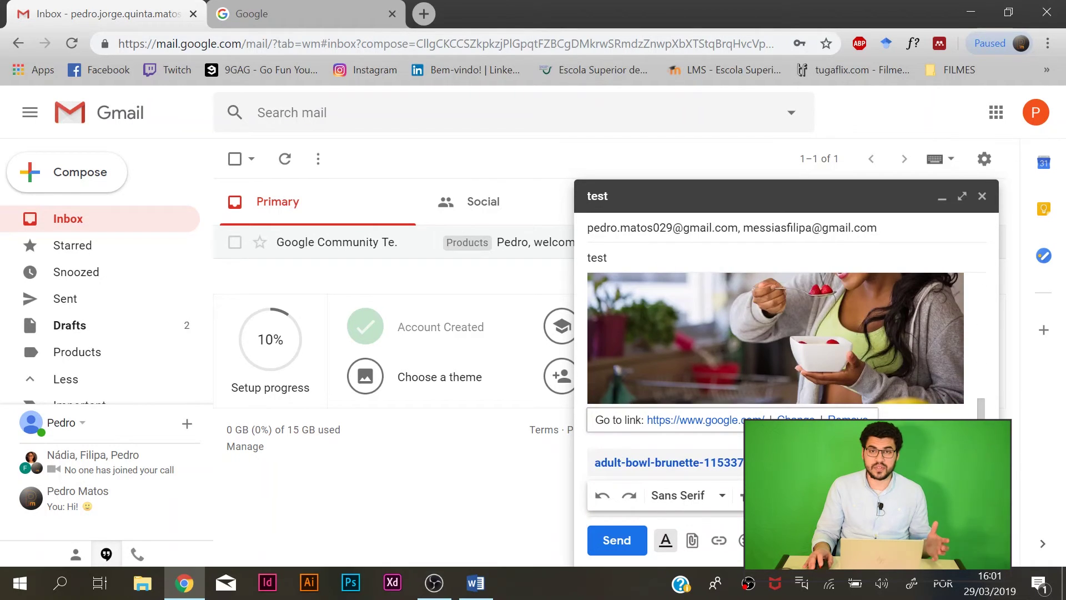
{"action": "scroll", "coordinate": [778, 344], "scroll_direction": "up", "scroll_amount": 3}
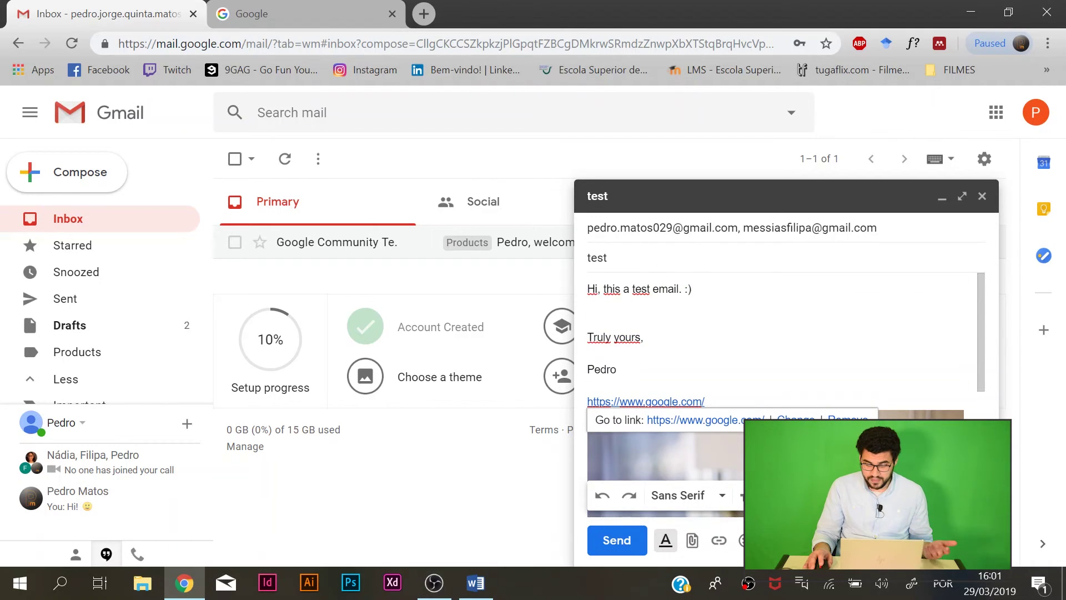
{"action": "left_click", "coordinate": [620, 539]}
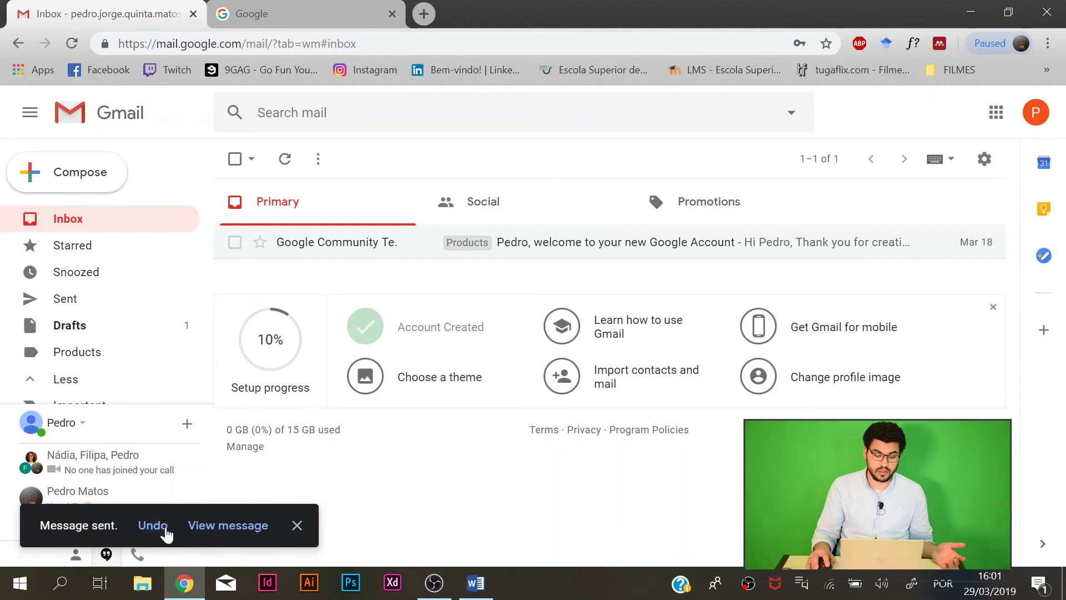
{"action": "left_click", "coordinate": [205, 527]}
{"action": "scroll", "coordinate": [535, 349], "scroll_direction": "down", "scroll_amount": 6}
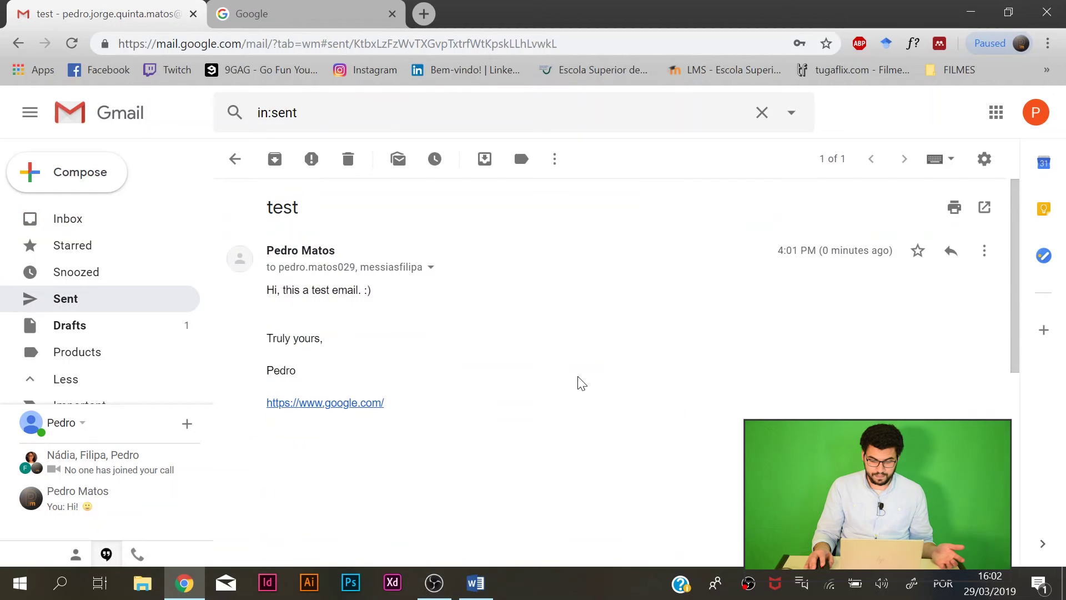
{"action": "scroll", "coordinate": [452, 326], "scroll_direction": "down", "scroll_amount": 3}
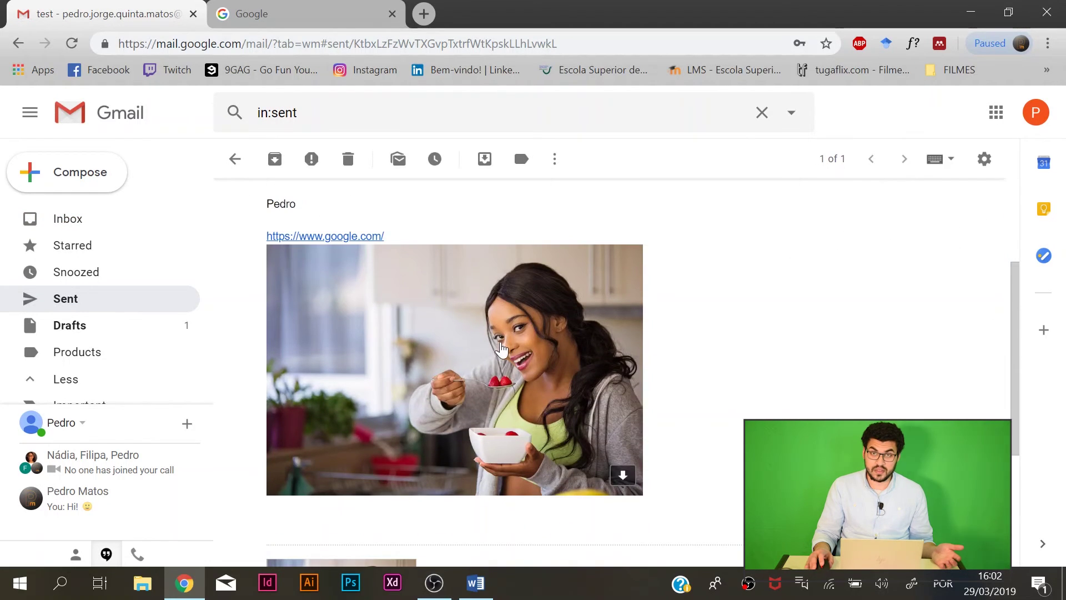
{"action": "scroll", "coordinate": [501, 351], "scroll_direction": "up", "scroll_amount": 3}
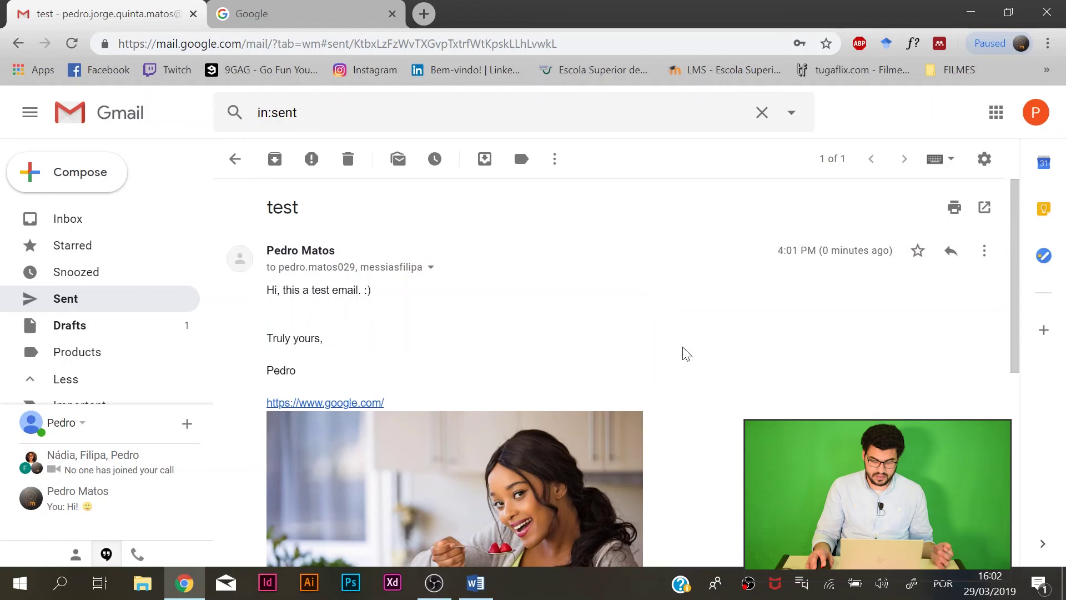
{"action": "scroll", "coordinate": [311, 350], "scroll_direction": "down", "scroll_amount": 3}
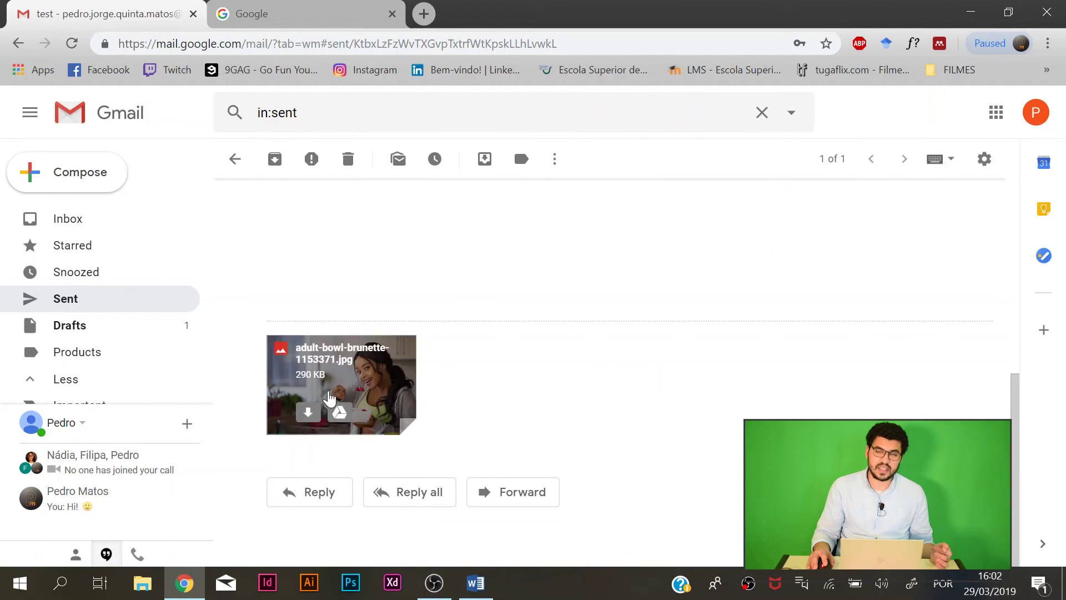
{"action": "scroll", "coordinate": [316, 347], "scroll_direction": "up", "scroll_amount": 4}
{"action": "scroll", "coordinate": [316, 347], "scroll_direction": "up", "scroll_amount": 3}
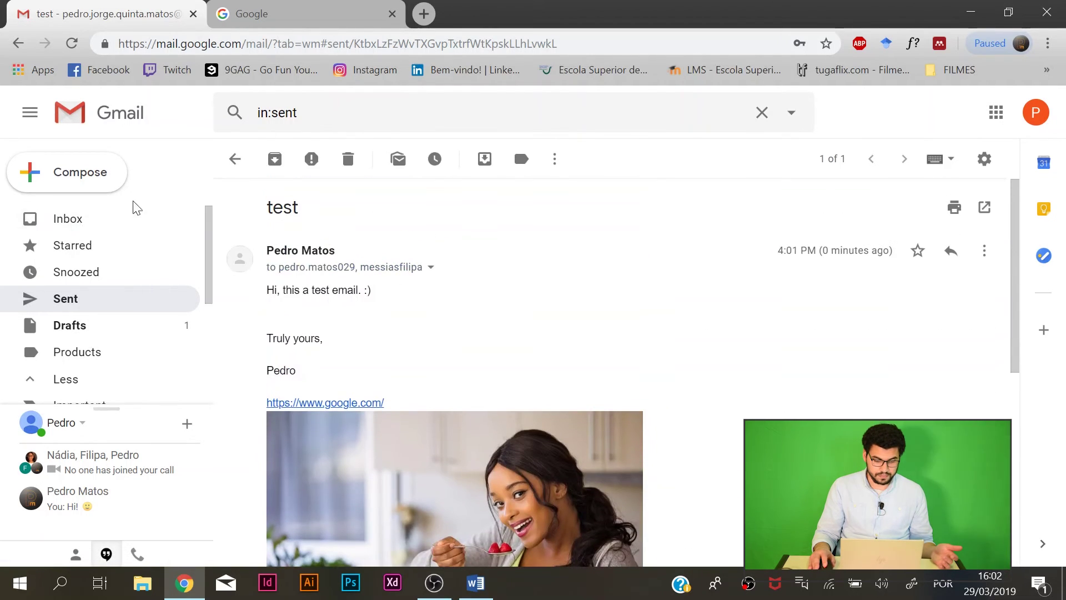
{"action": "left_click", "coordinate": [69, 219]}
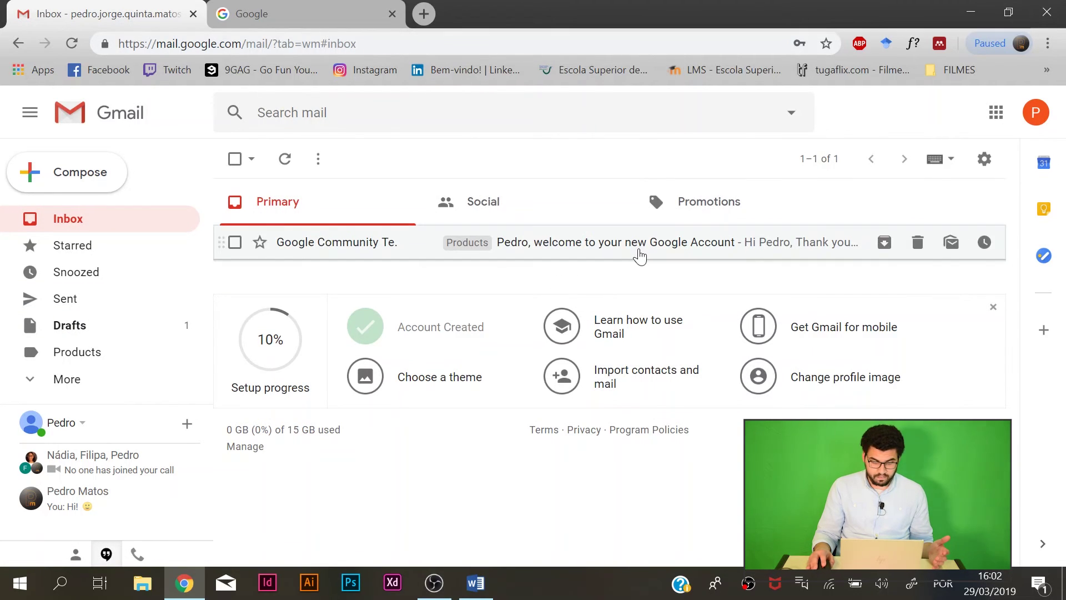
{"action": "left_click", "coordinate": [49, 384]}
{"action": "scroll", "coordinate": [83, 345], "scroll_direction": "down", "scroll_amount": 3}
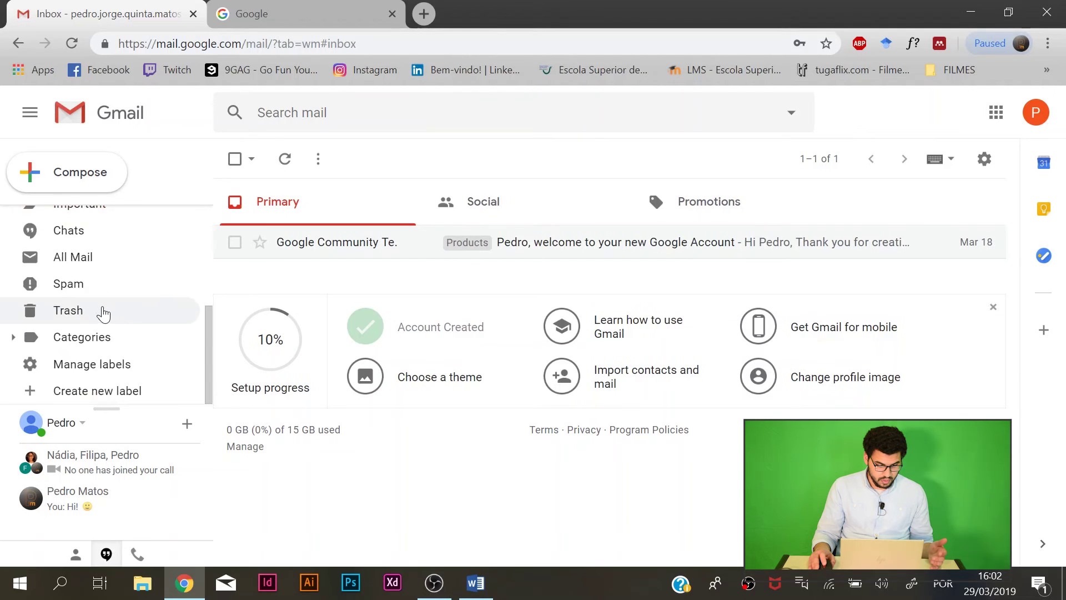
{"action": "scroll", "coordinate": [111, 333], "scroll_direction": "up", "scroll_amount": 3}
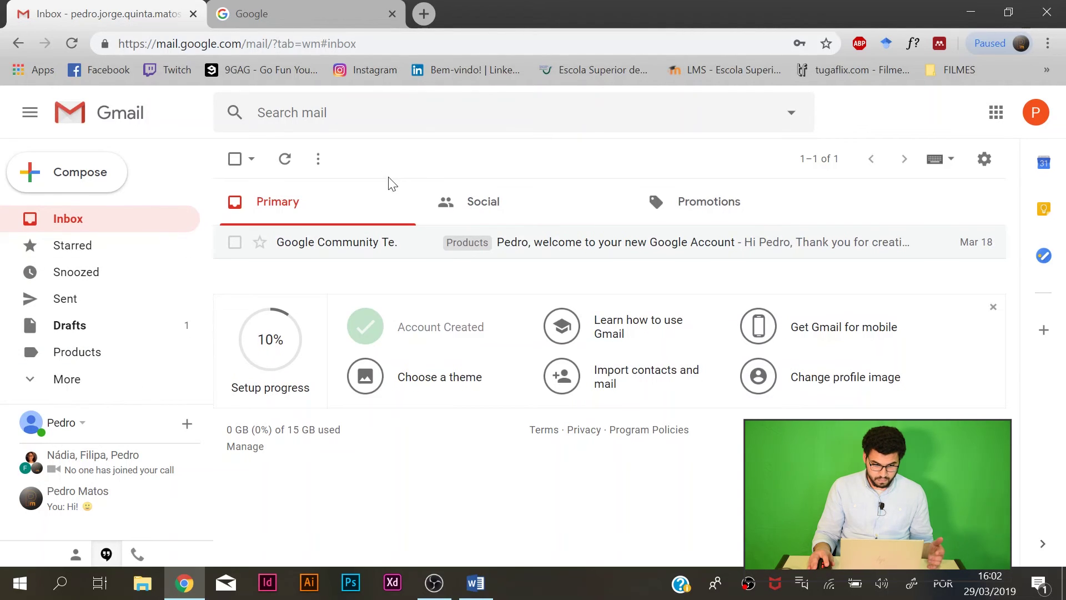
{"action": "left_click", "coordinate": [257, 112]}
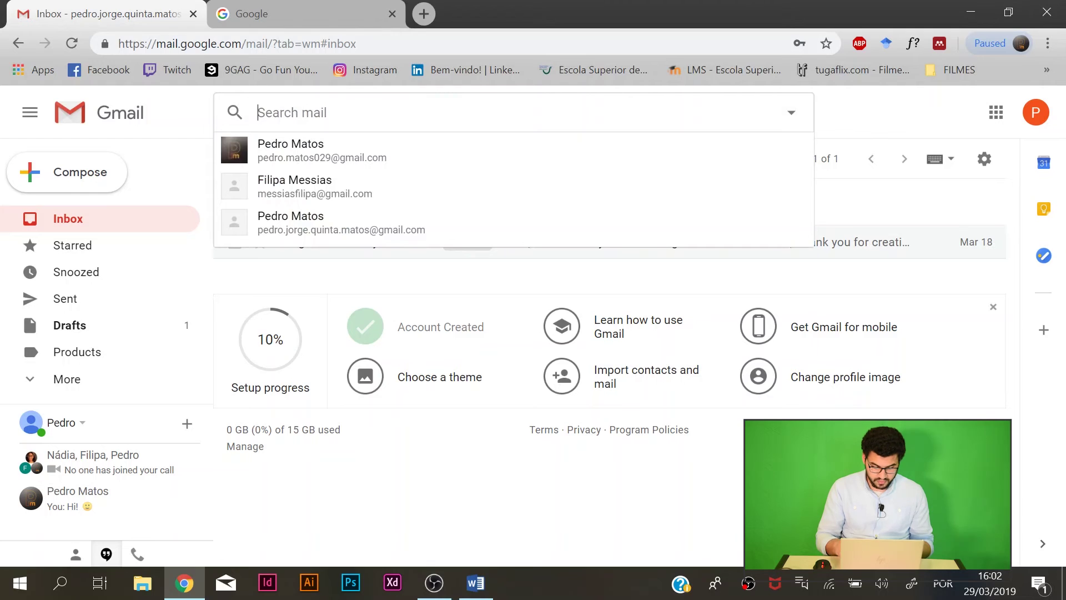
{"action": "type", "text": "filiapa"}
{"action": "left_click", "coordinate": [365, 160]}
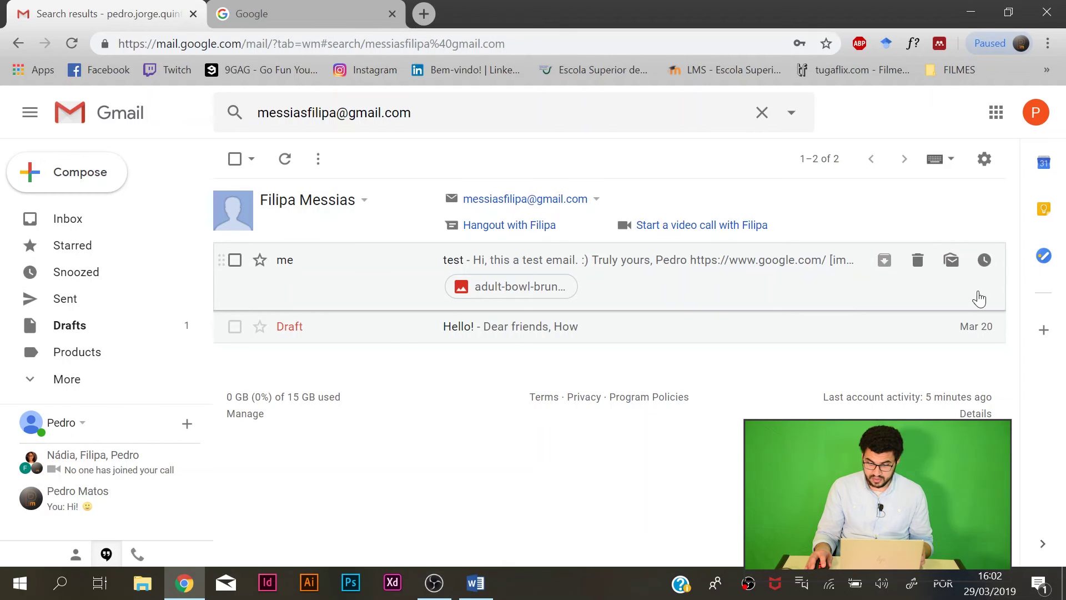
{"action": "left_click", "coordinate": [738, 277]}
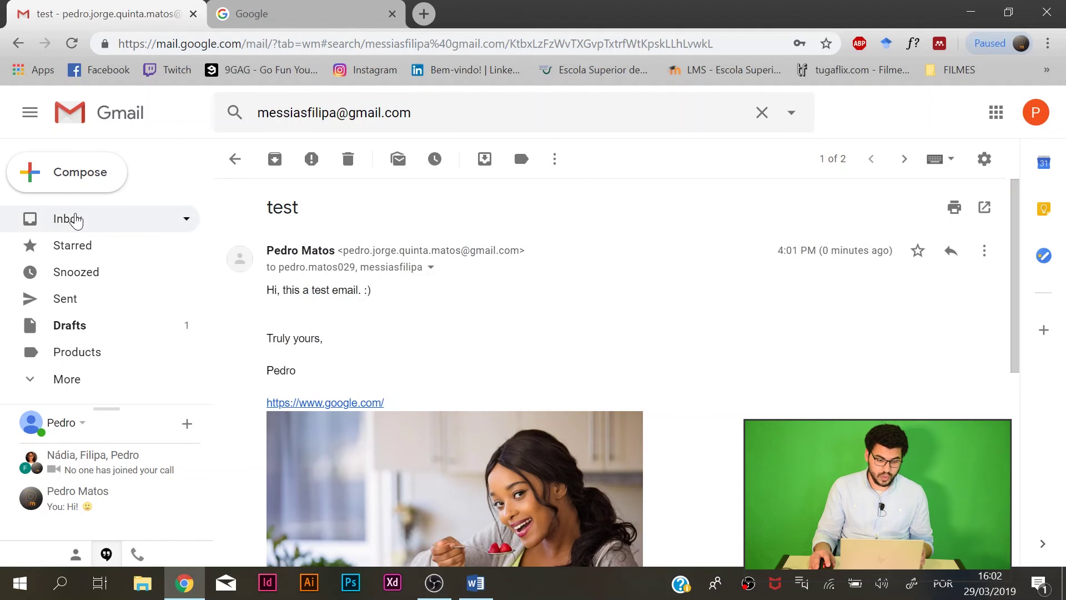
{"action": "left_click", "coordinate": [73, 218]}
{"action": "left_click", "coordinate": [311, 112]}
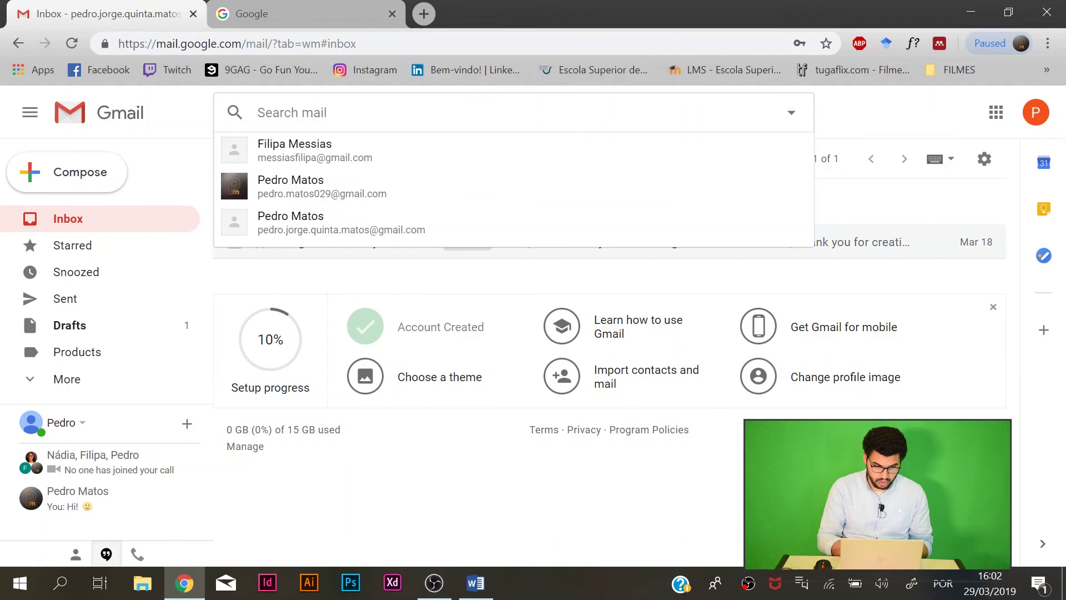
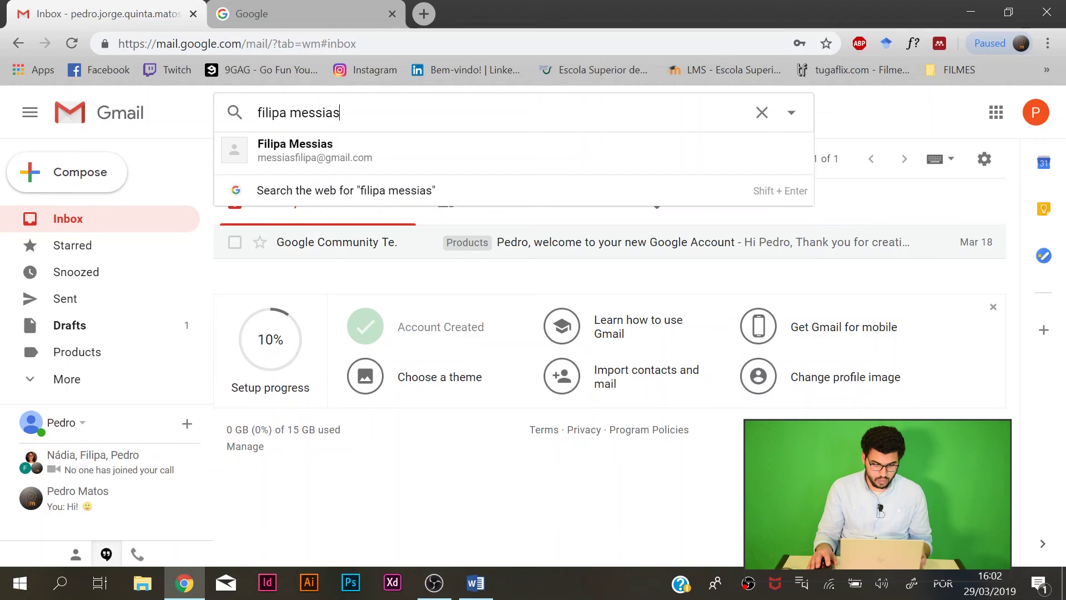
{"action": "left_click", "coordinate": [344, 142]}
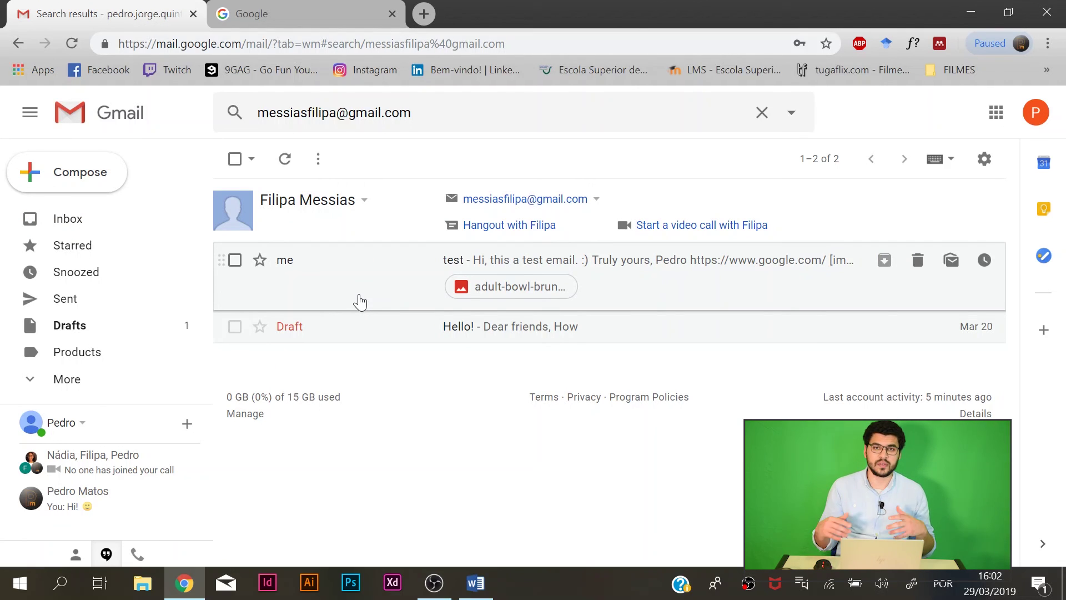
{"action": "left_click", "coordinate": [98, 222]}
{"action": "left_click", "coordinate": [29, 116]}
{"action": "left_click", "coordinate": [28, 117]}
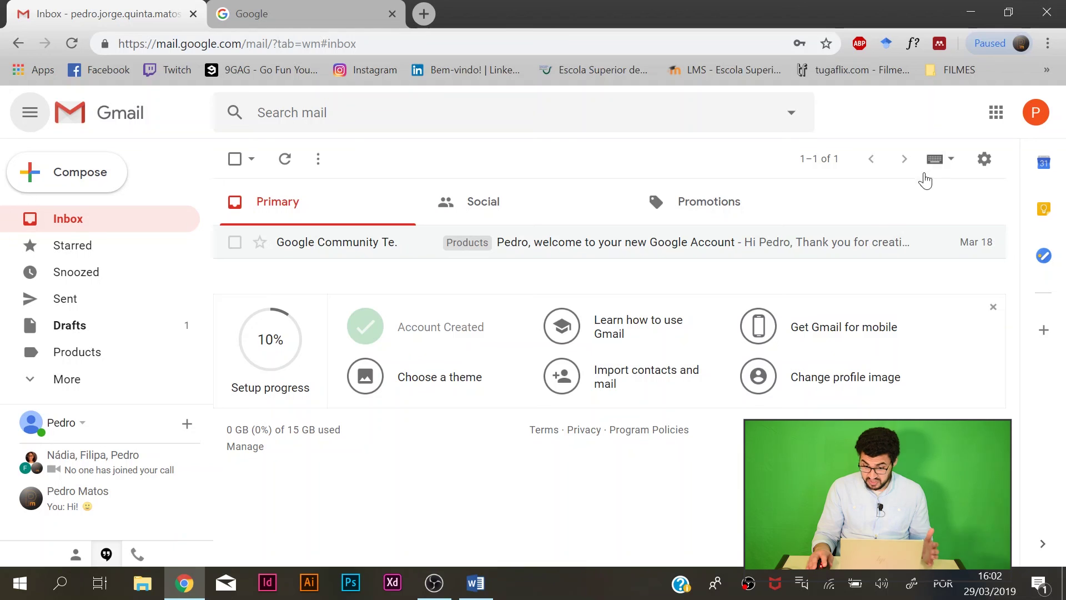